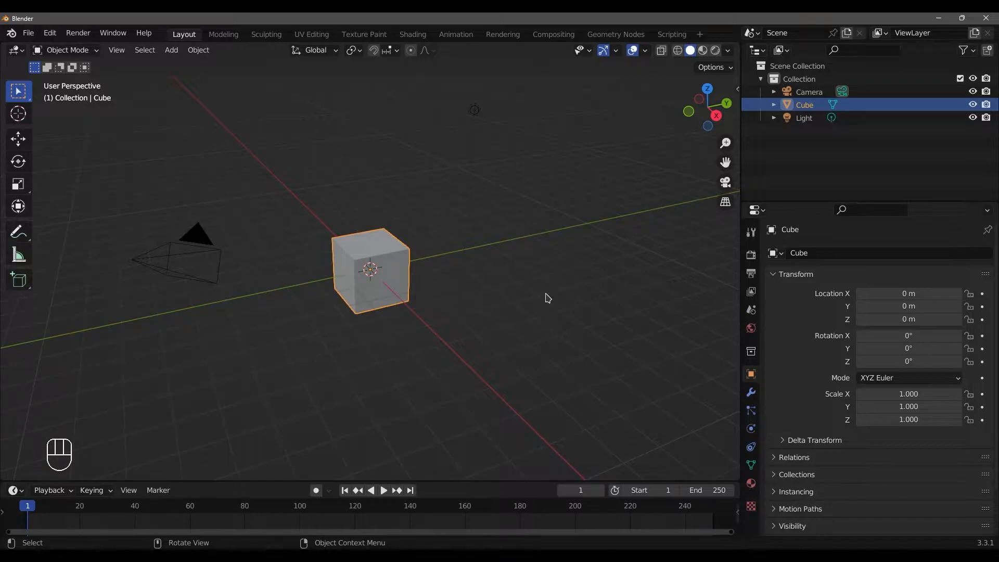
# Add a Monkey mesh to the scene
pyautogui.click(583, 51)
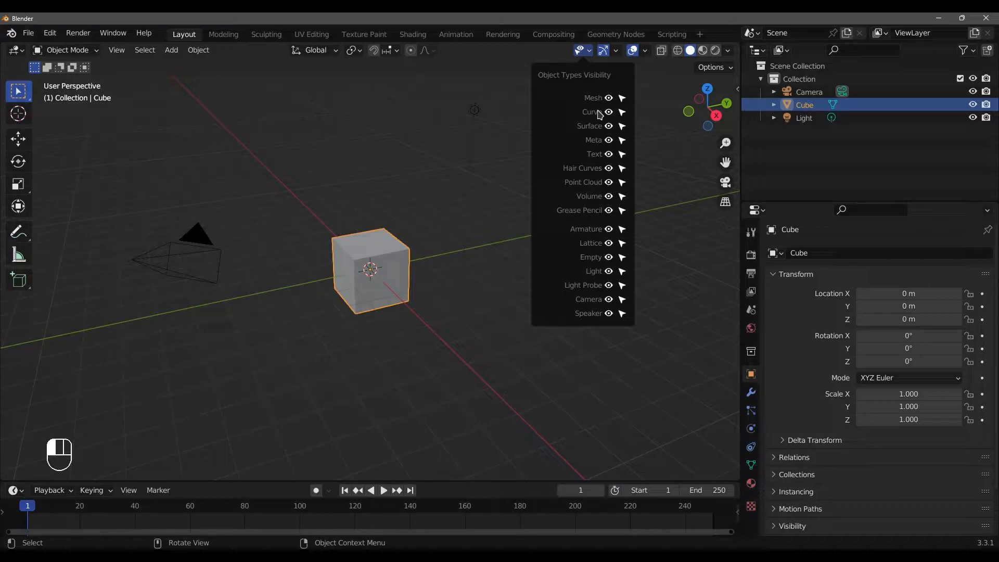
pyautogui.click(472, 237)
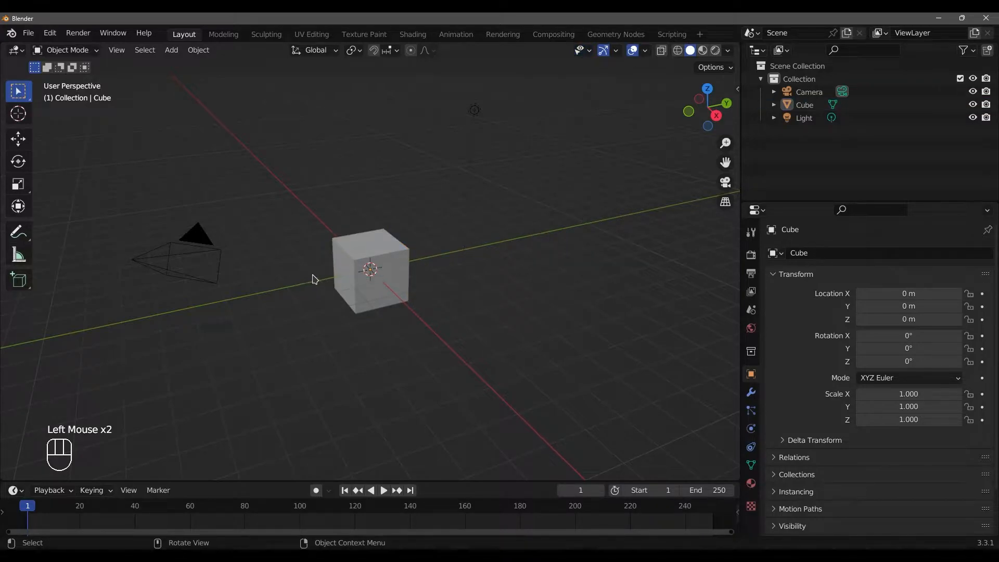
pyautogui.hotkey('shift', 'a')
pyautogui.moveTo(322, 272)
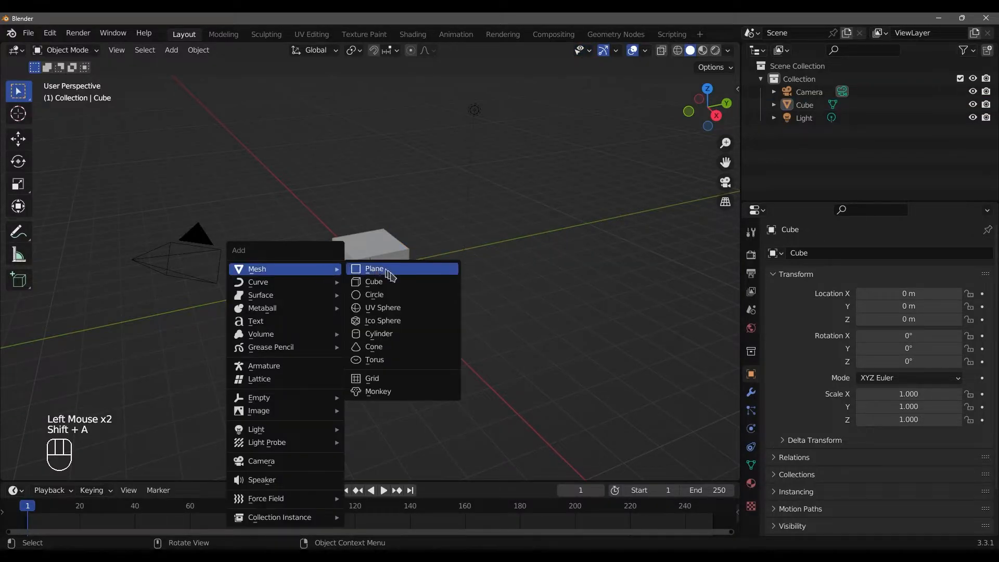
pyautogui.click(385, 389)
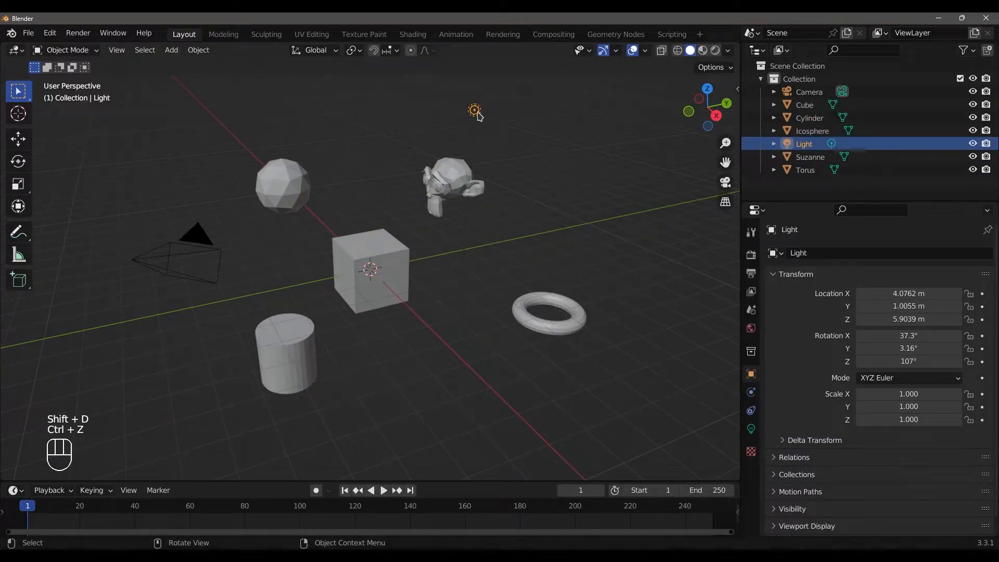
# Duplicate the light five times, placing the copies at different spots around the mesh objects
pyautogui.hotkey('shift', 'd')
pyautogui.click(603, 164)
pyautogui.hotkey('shift', 'd')
pyautogui.click(475, 274)
pyautogui.hotkey('shift', 'd')
pyautogui.click(161, 174)
pyautogui.hotkey('shift', 'd')
pyautogui.click(381, 102)
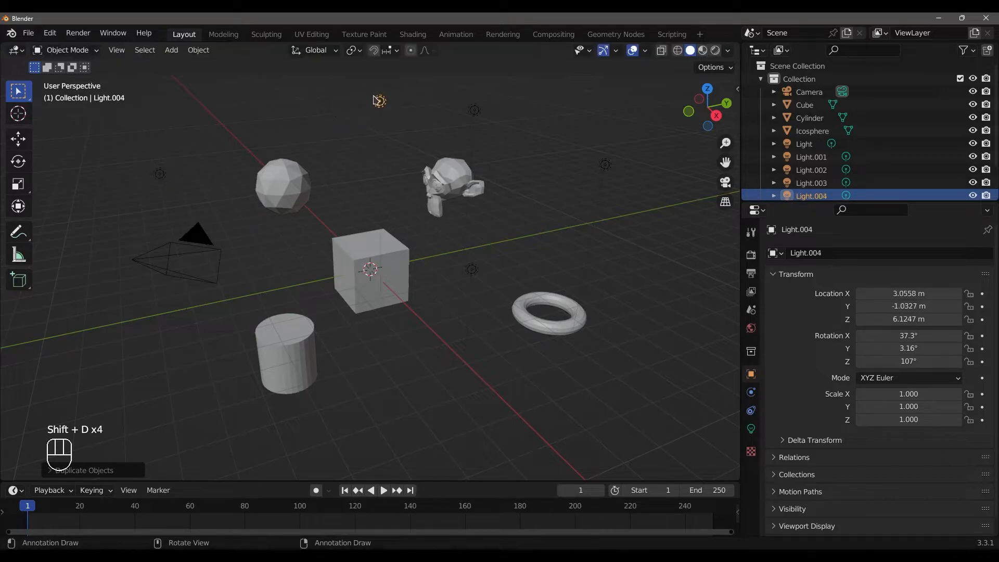
pyautogui.hotkey('shift', 'd')
pyautogui.click(211, 371)
# Duplicate the camera four times, spreading the copies around the mesh objects
pyautogui.moveTo(211, 370); pyautogui.dragTo(343, 338, button='middle')
pyautogui.scroll(-2, 336, 338)
pyautogui.click(386, 333)
pyautogui.hotkey('shift', 'd')
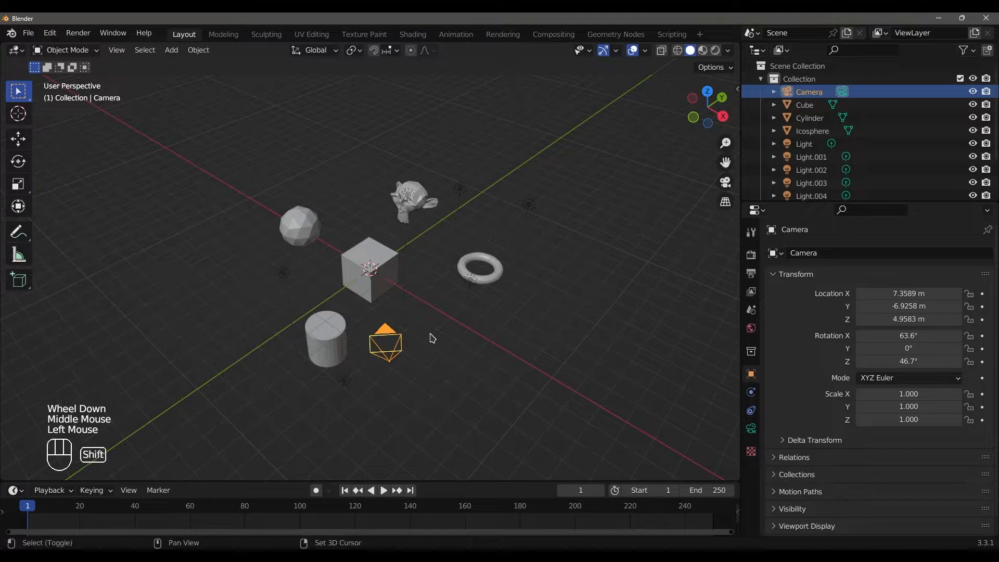
pyautogui.click(235, 229)
pyautogui.hotkey('shift', 'd')
pyautogui.click(378, 137)
pyautogui.moveTo(411, 141); pyautogui.dragTo(383, 124, button='middle')
pyautogui.hotkey('shift', 'd')
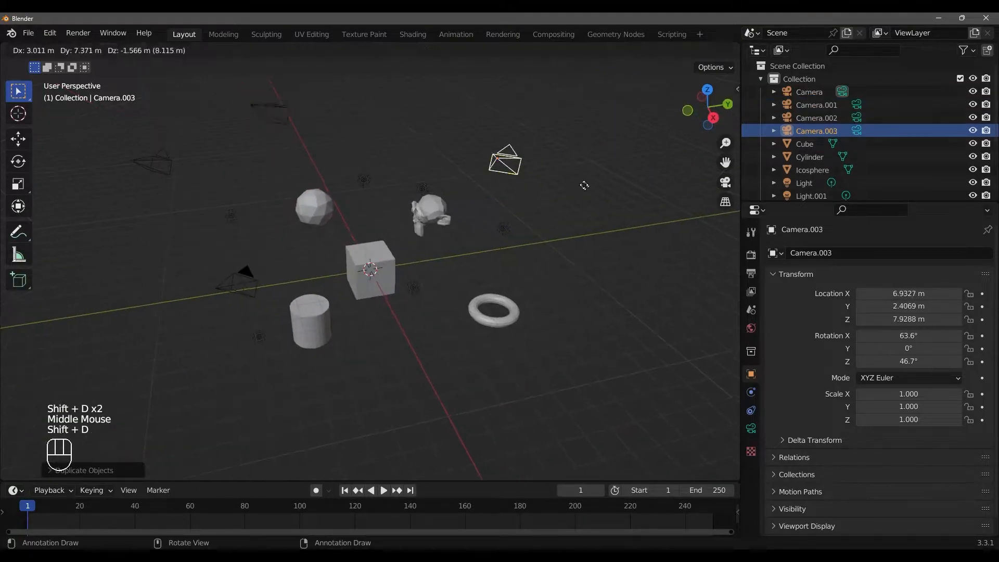
pyautogui.click(599, 161)
pyautogui.hotkey('shift', 'd')
pyautogui.click(482, 321)
# Select the cylinder, cube, icosphere, monkey and torus individually in the viewport
pyautogui.click(484, 319)
pyautogui.click(319, 326)
pyautogui.click(371, 255)
pyautogui.click(324, 225)
pyautogui.click(422, 213)
pyautogui.click(493, 311)
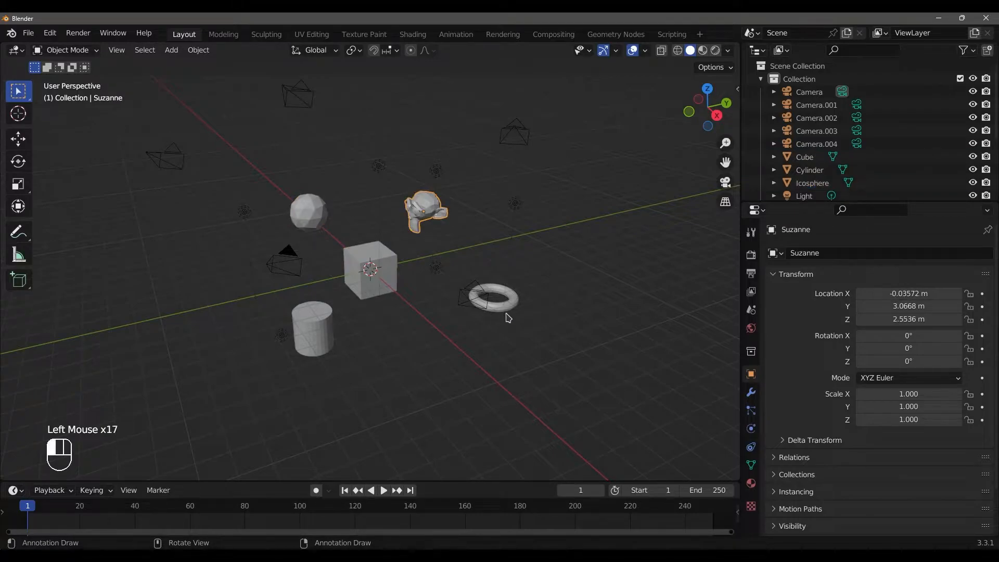
# Select each of the lights around the meshes one at a time
pyautogui.click(515, 205)
pyautogui.click(436, 170)
pyautogui.click(378, 166)
pyautogui.click(436, 267)
pyautogui.click(281, 335)
pyautogui.click(245, 212)
# Select four of the cameras together and clear the selection
pyautogui.click(169, 156)
pyautogui.keyDown('shift'); pyautogui.click(312, 100); pyautogui.keyUp('shift')
pyautogui.keyDown('shift'); pyautogui.click(515, 132); pyautogui.keyUp('shift')
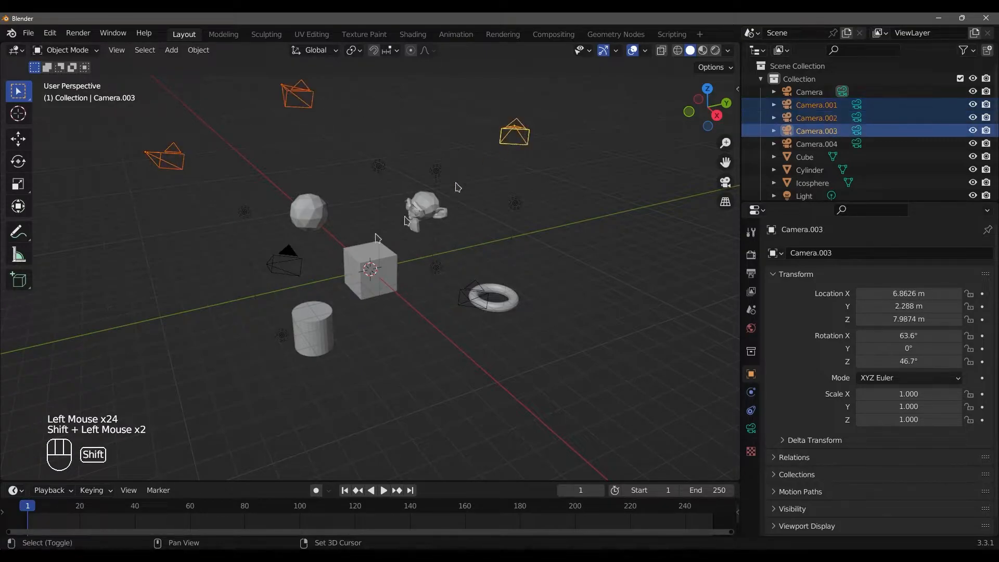
pyautogui.keyDown('shift'); pyautogui.click(287, 260); pyautogui.keyUp('shift')
pyautogui.moveTo(431, 294); pyautogui.dragTo(447, 281, button='middle')
pyautogui.keyDown('shift'); pyautogui.moveTo(447, 281); pyautogui.dragTo(450, 282, button='middle'); pyautogui.keyUp('shift')
pyautogui.click(401, 314)
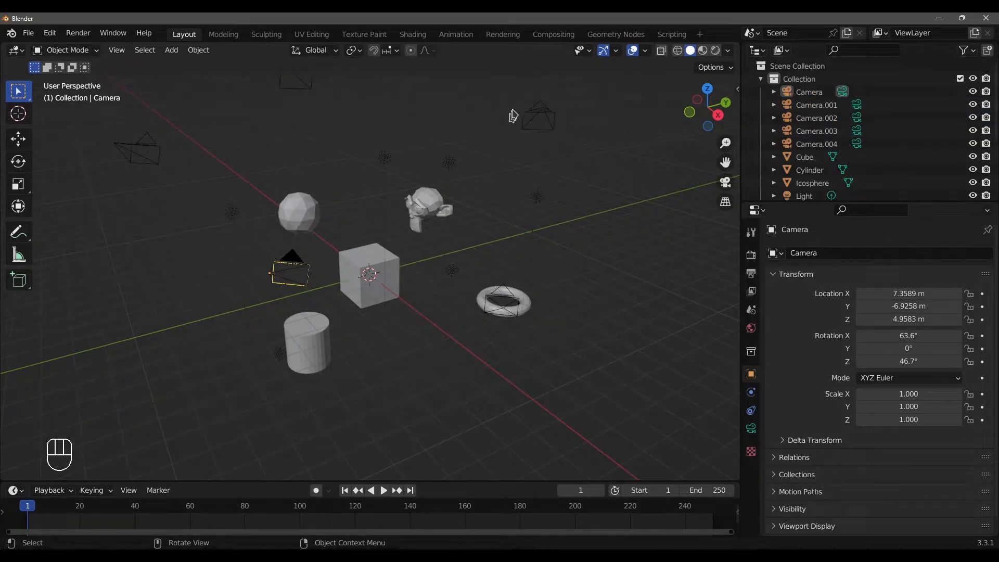
# Hide every object type in the viewport except Mesh
pyautogui.click(582, 50)
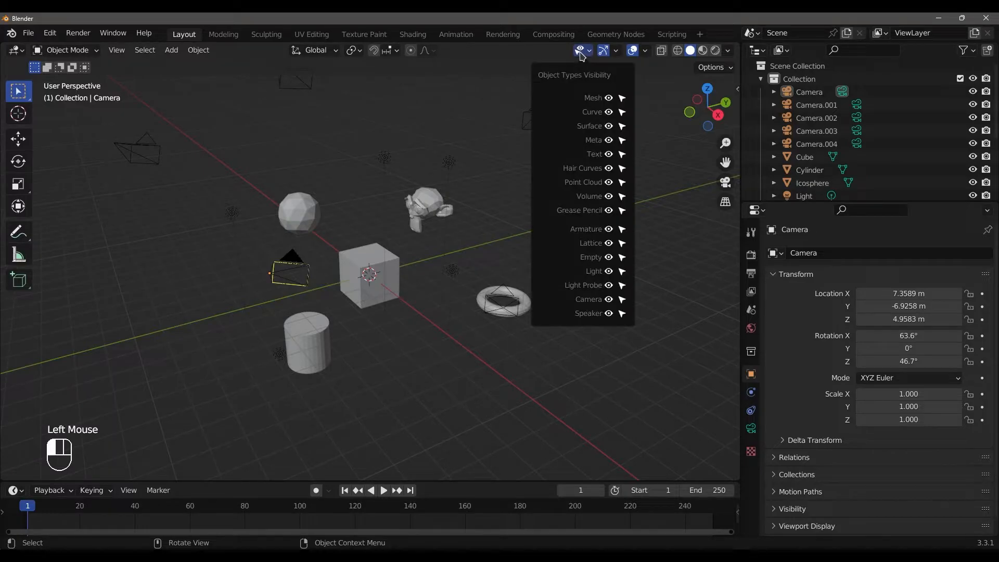
pyautogui.click(610, 102)
pyautogui.click(611, 102)
pyautogui.moveTo(609, 111); pyautogui.dragTo(607, 323)
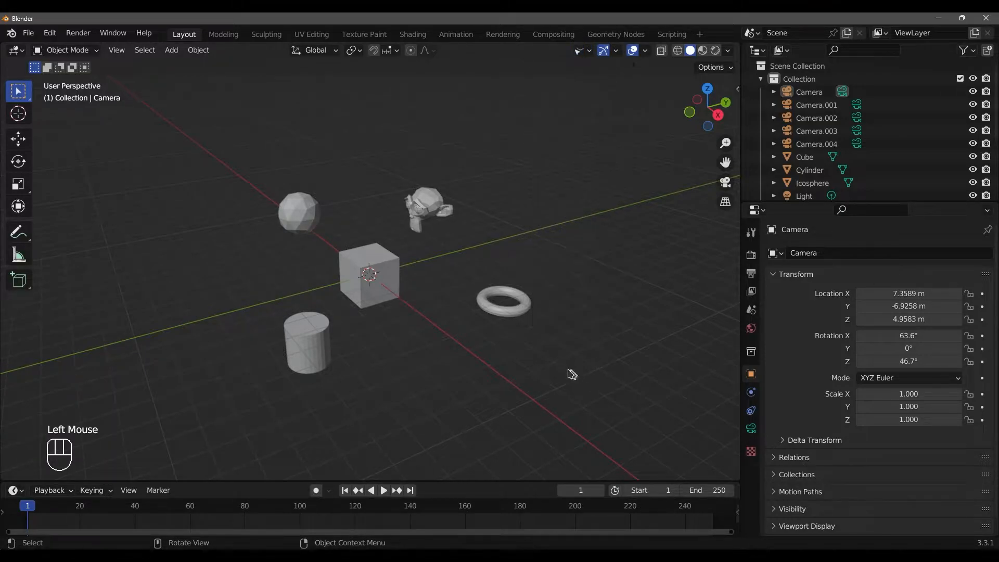
# Check selection with only meshes shown by selecting the cylinder, cube, torus, monkey and icosphere in turn
pyautogui.moveTo(574, 375); pyautogui.dragTo(557, 373, button='middle')
pyautogui.click(310, 337)
pyautogui.click(370, 284)
pyautogui.click(520, 318)
pyautogui.click(440, 211)
pyautogui.click(304, 212)
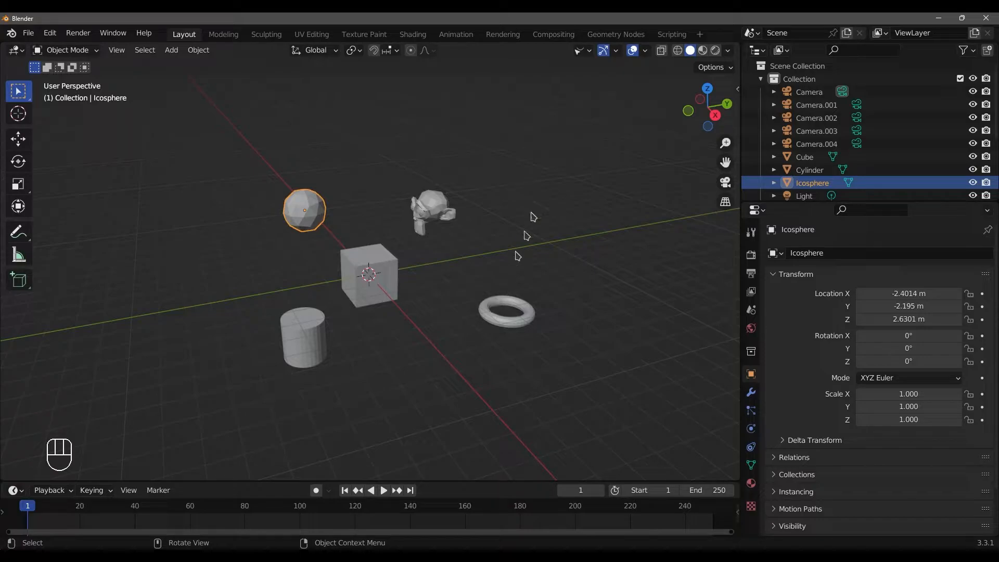
# Hide the Mesh object type and show the Camera type in the viewport
pyautogui.click(585, 52)
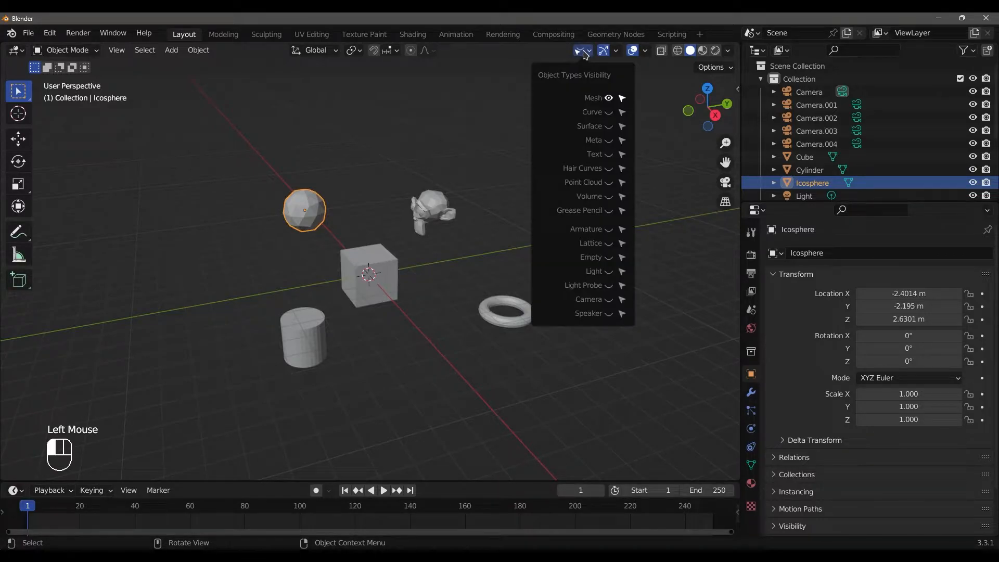
pyautogui.click(608, 99)
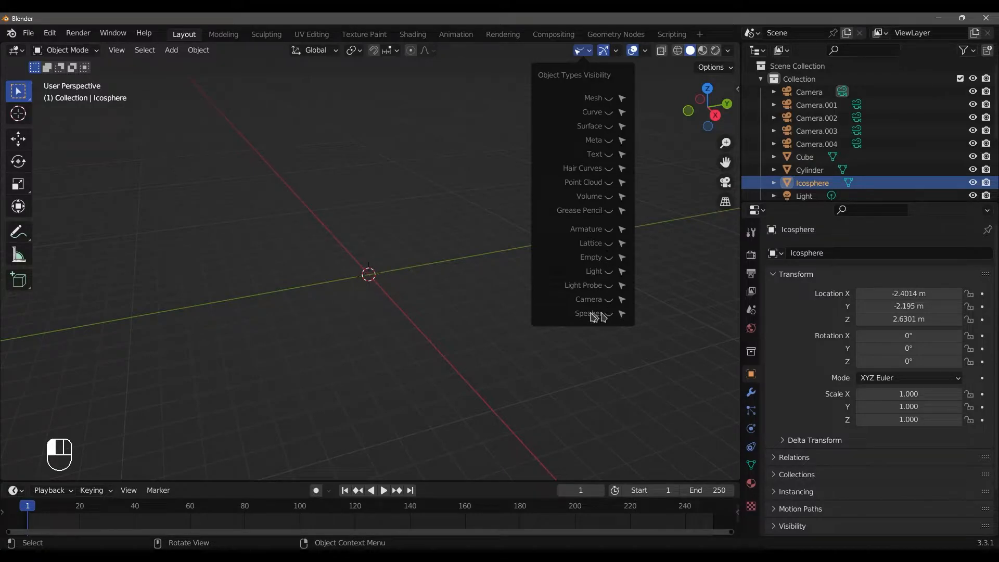
pyautogui.click(608, 301)
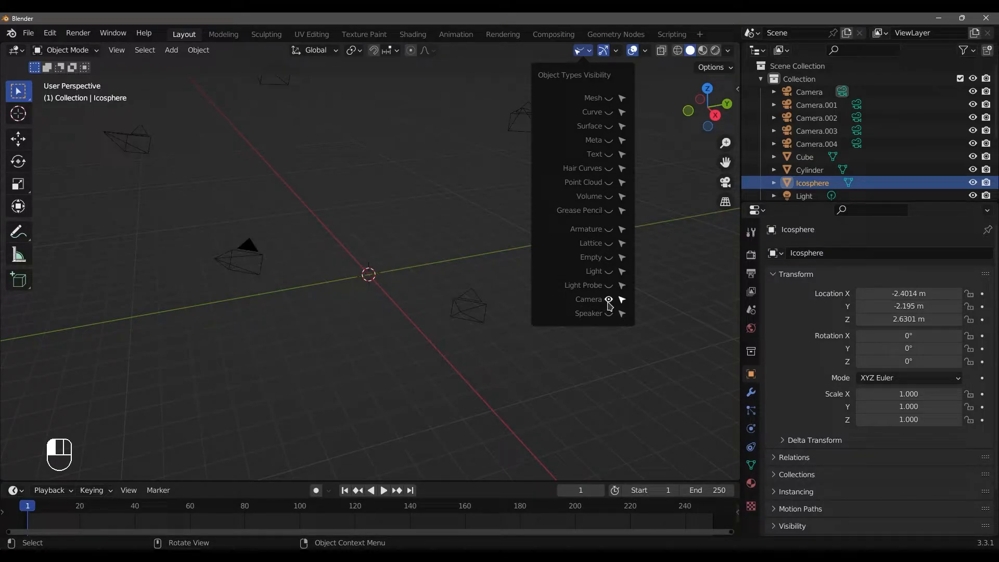
# Select each of the five cameras in turn while only cameras are shown
pyautogui.click(468, 307)
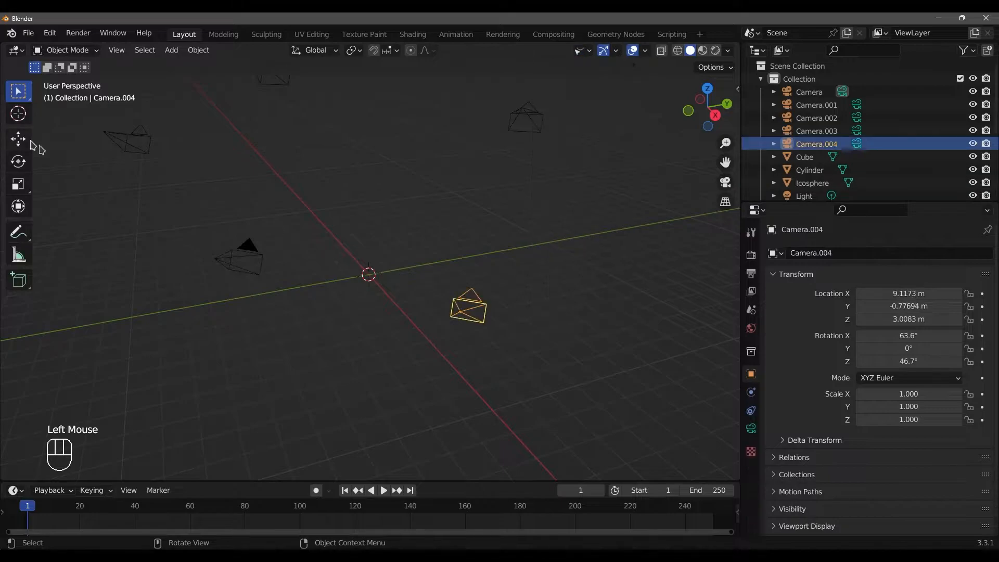
pyautogui.click(127, 140)
pyautogui.click(238, 257)
pyautogui.click(512, 118)
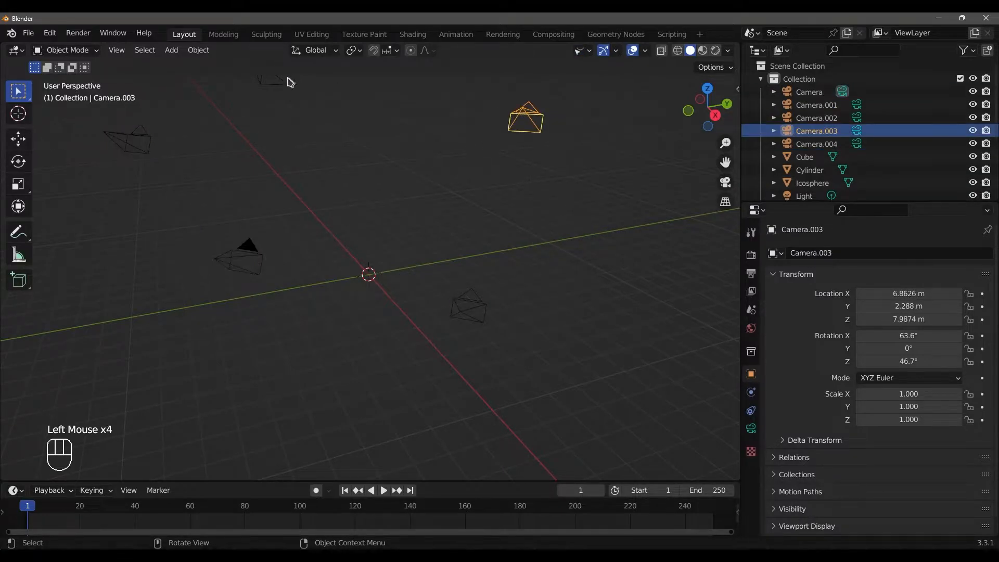
pyautogui.click(288, 83)
# Show the Light object type in the viewport and hide the Camera type
pyautogui.click(583, 51)
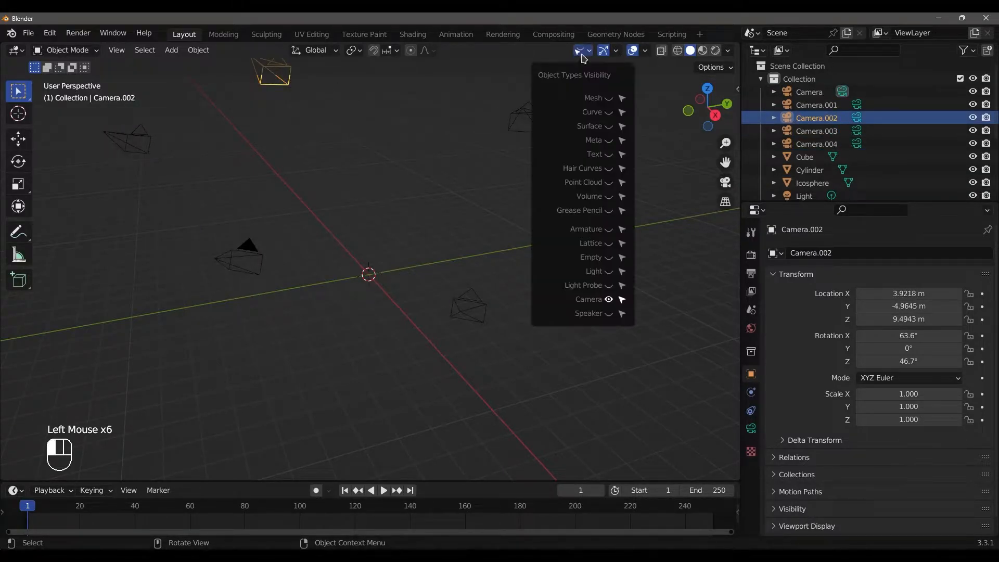
pyautogui.click(608, 273)
pyautogui.click(612, 304)
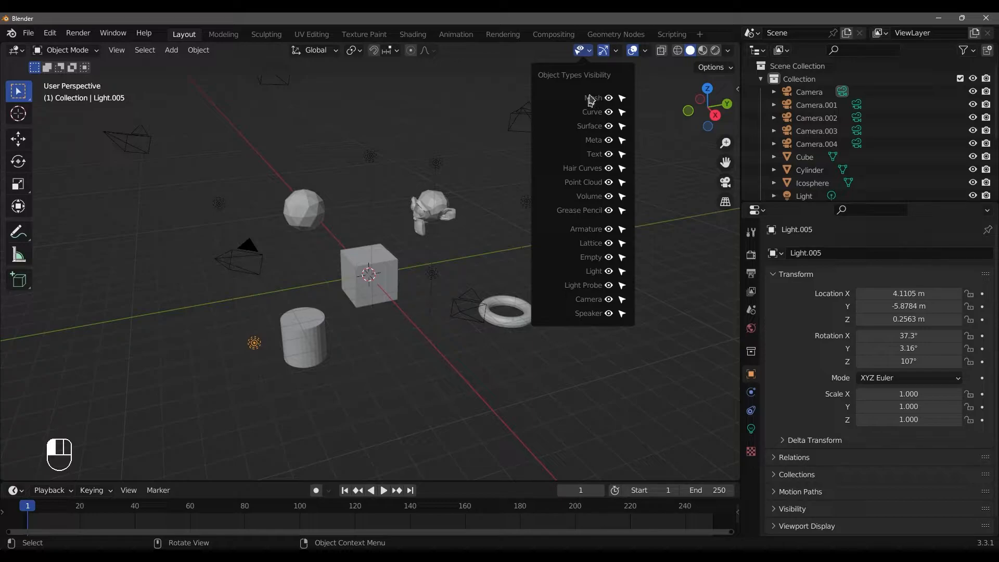
# Make Mesh the only selectable object type and box-select across the whole scene
pyautogui.click(623, 100)
pyautogui.moveTo(623, 112); pyautogui.dragTo(625, 342)
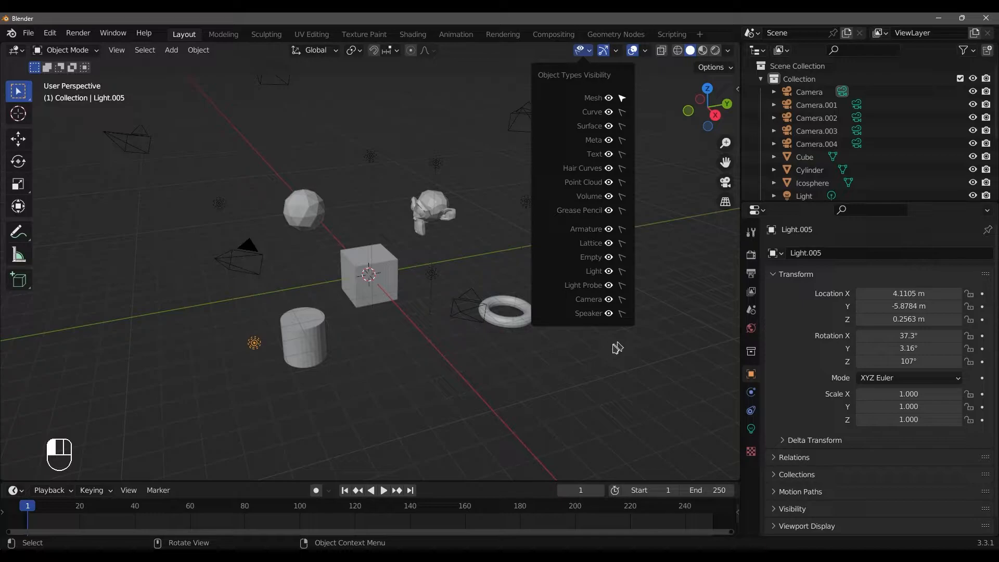
pyautogui.moveTo(120, 92); pyautogui.dragTo(646, 417)
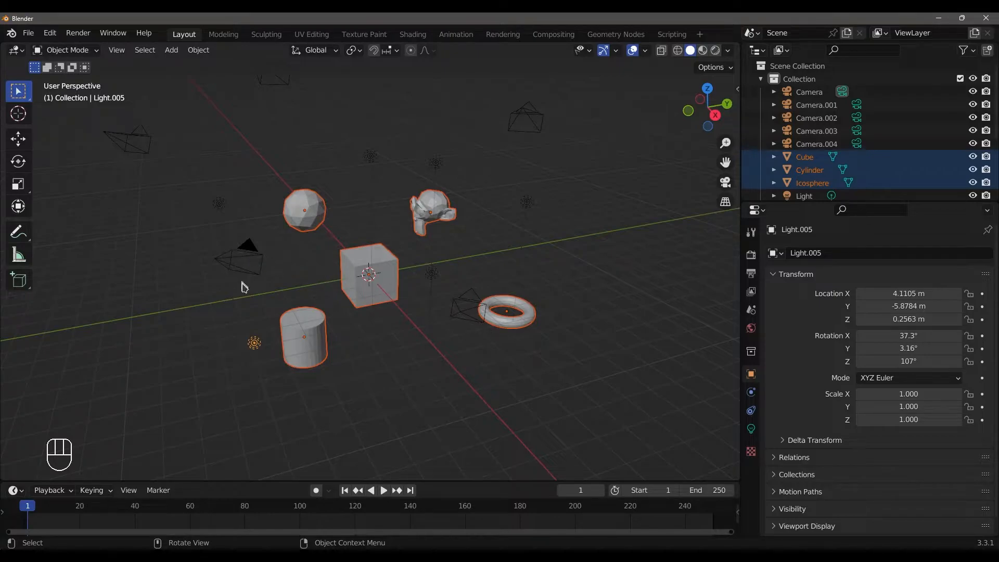
pyautogui.click(269, 338)
pyautogui.click(289, 333)
pyautogui.moveTo(158, 101); pyautogui.dragTo(662, 439)
# Make Camera the only selectable object type instead of Mesh and box-select across the whole scene
pyautogui.click(583, 50)
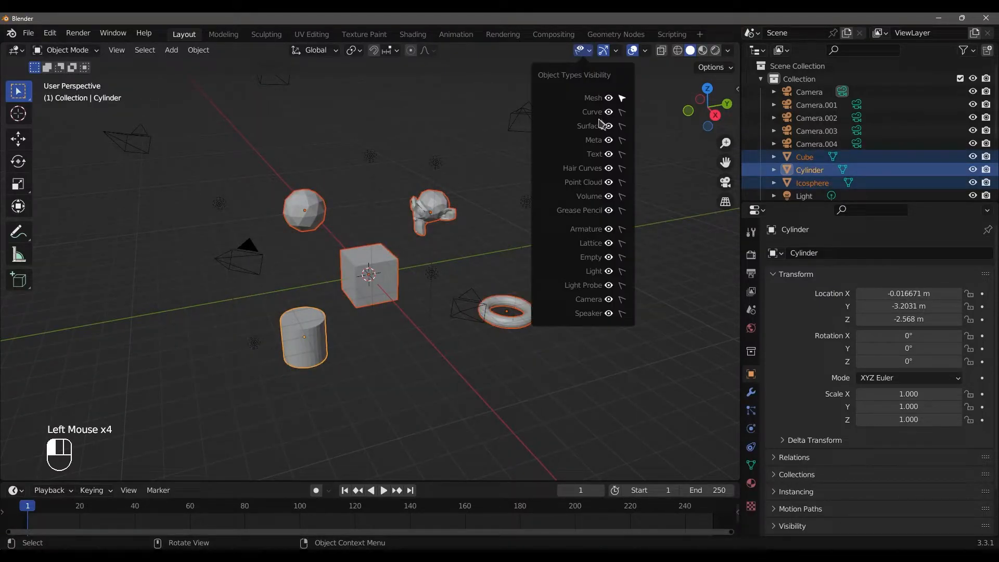
pyautogui.click(622, 99)
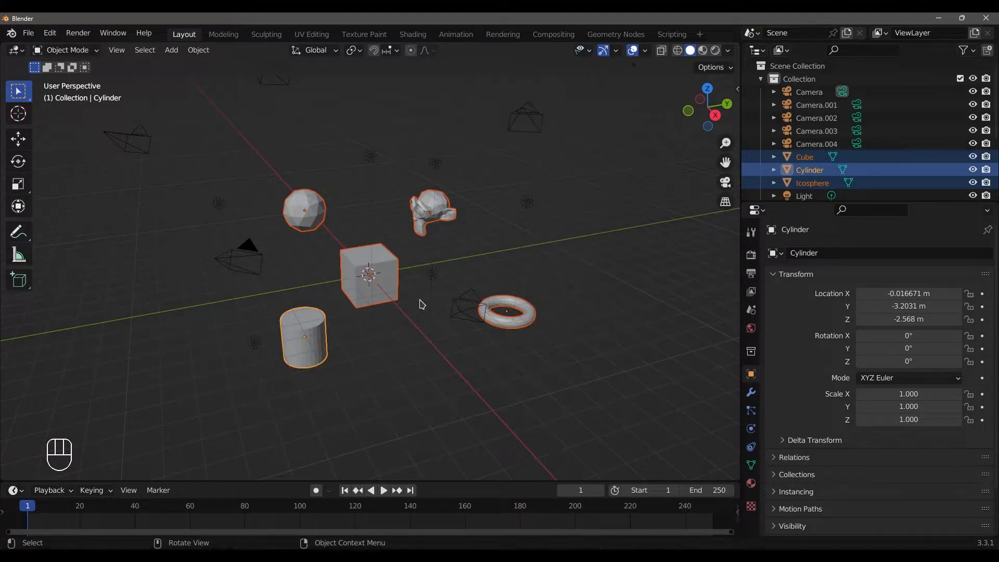
pyautogui.click(424, 301)
pyautogui.click(583, 50)
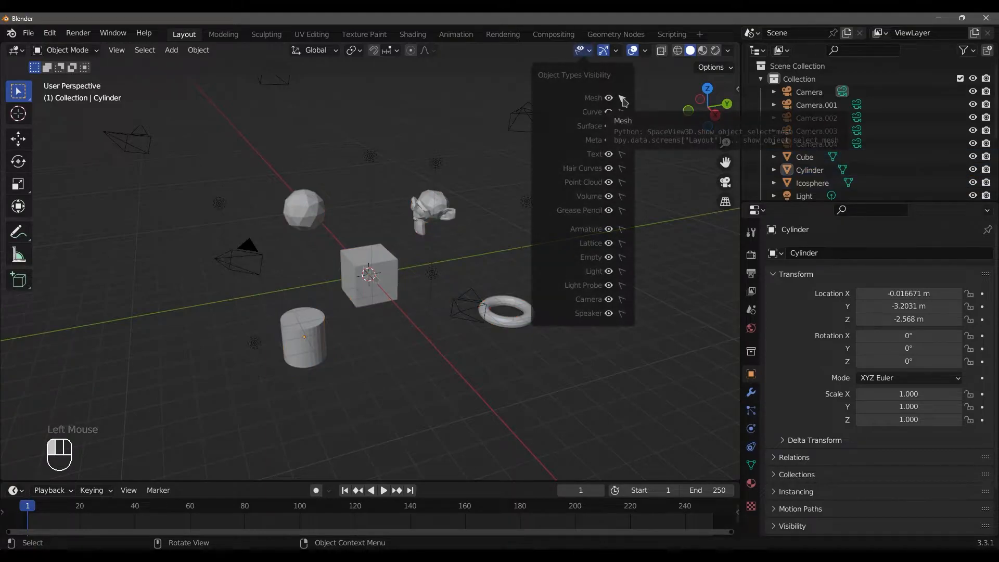
pyautogui.click(622, 99)
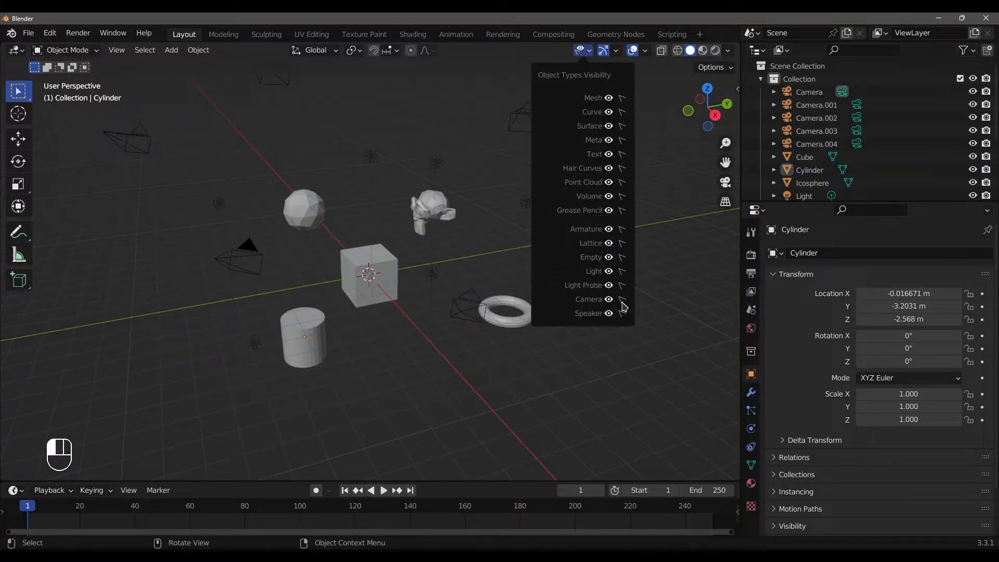
pyautogui.scroll(-2, 217, 179)
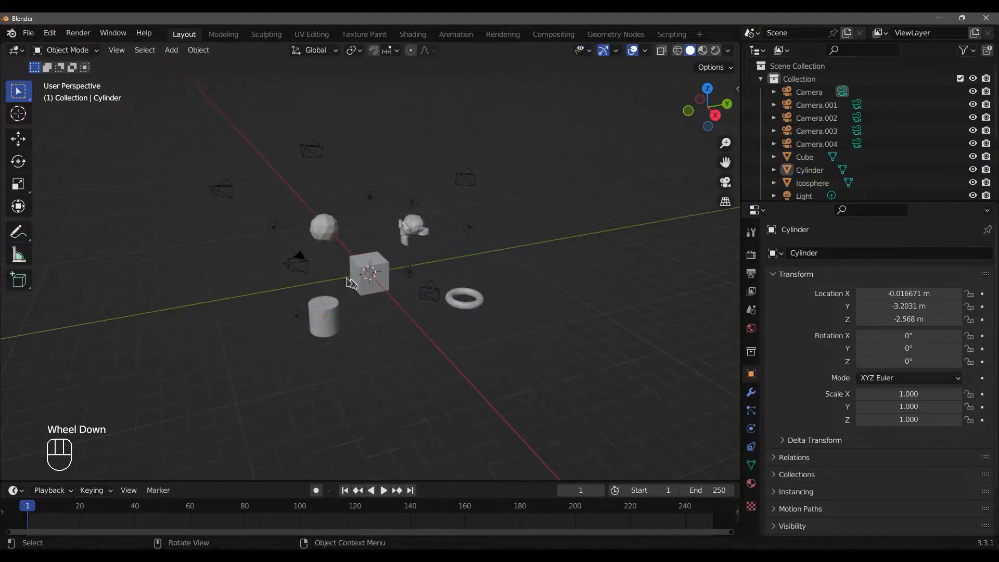
pyautogui.scroll(2, 207, 175)
pyautogui.scroll(-1, 196, 172)
pyautogui.moveTo(183, 116); pyautogui.dragTo(528, 389)
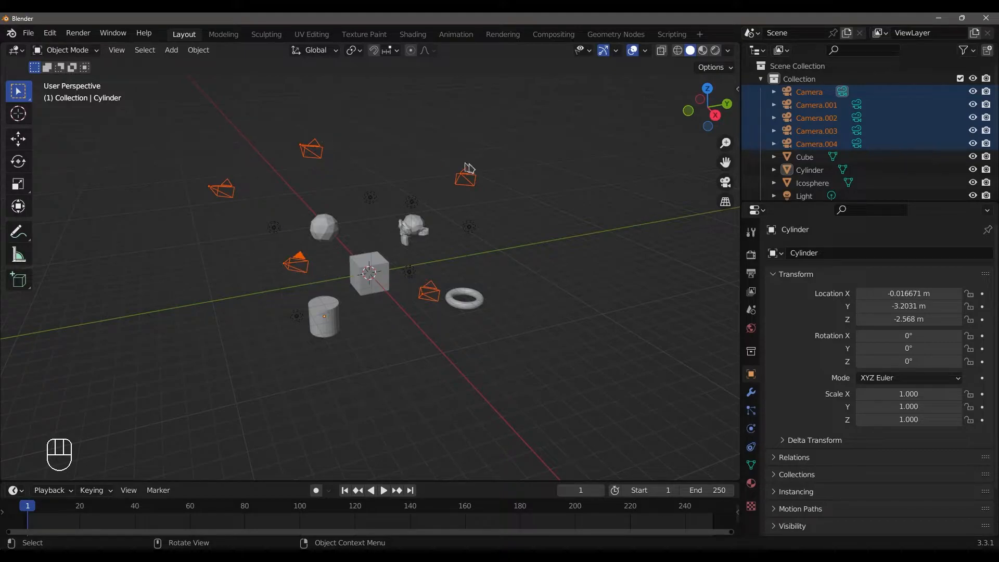
# Make mesh objects selectable again and clear the camera selection
pyautogui.scroll(2, 234, 214)
pyautogui.moveTo(234, 215); pyautogui.dragTo(396, 174, button='middle')
pyautogui.click(582, 57)
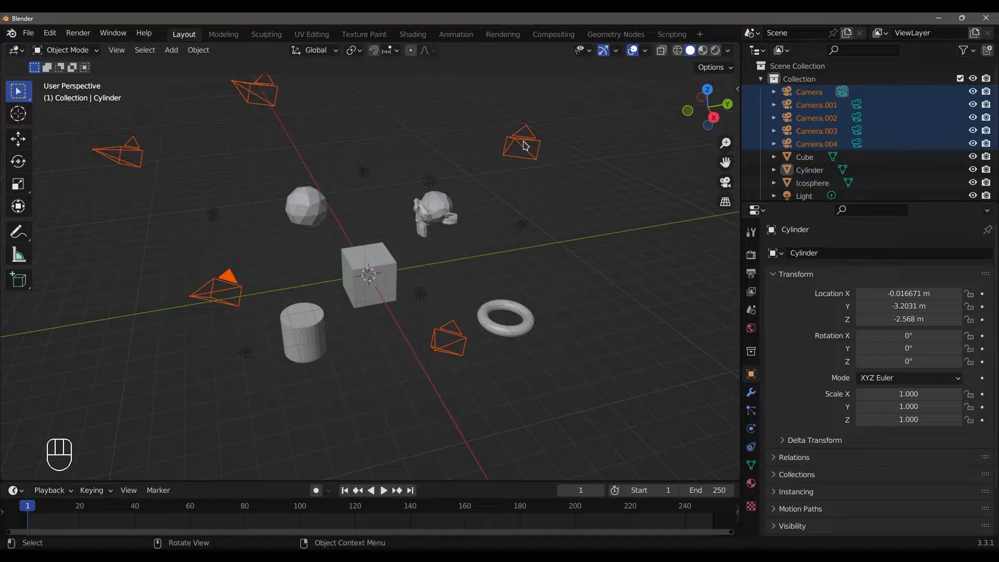
pyautogui.click(584, 52)
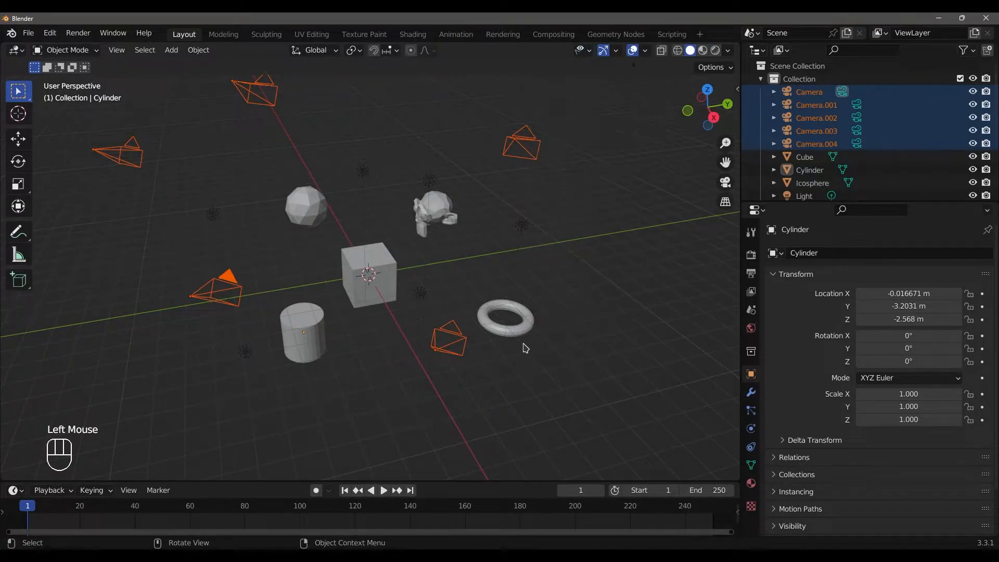
pyautogui.click(522, 343)
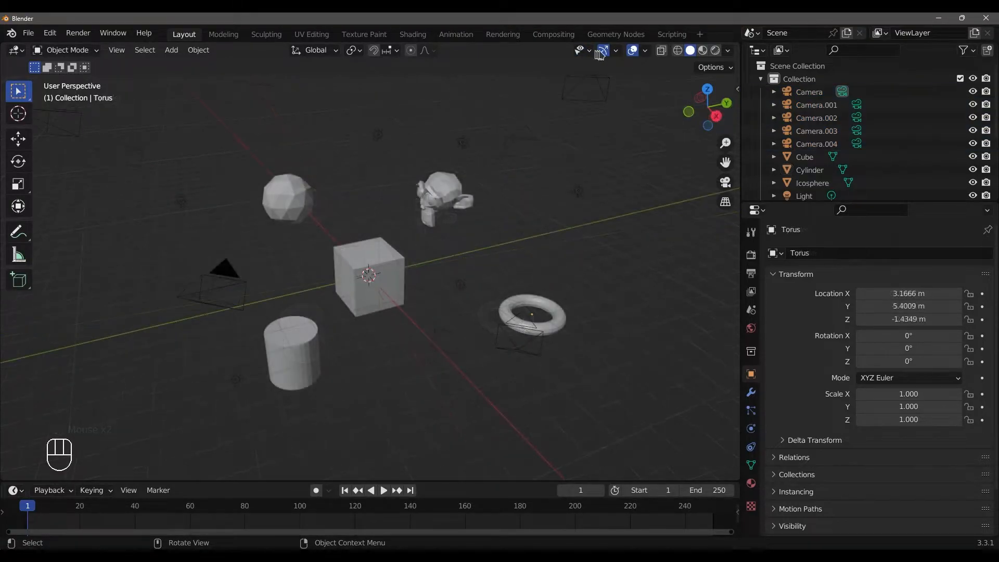
# Turn the Navigate viewport gizmo off and back on
pyautogui.click(618, 52)
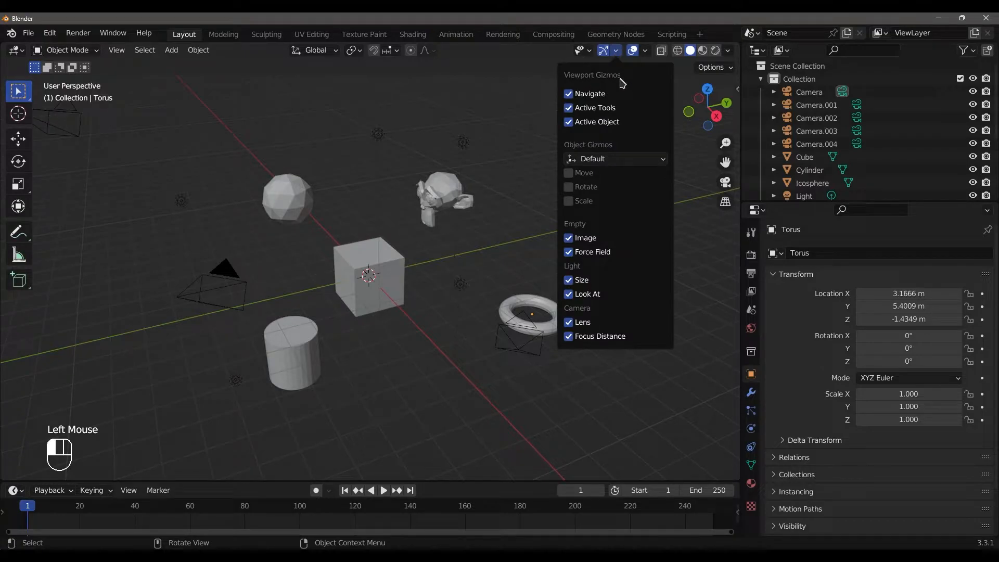
pyautogui.click(568, 94)
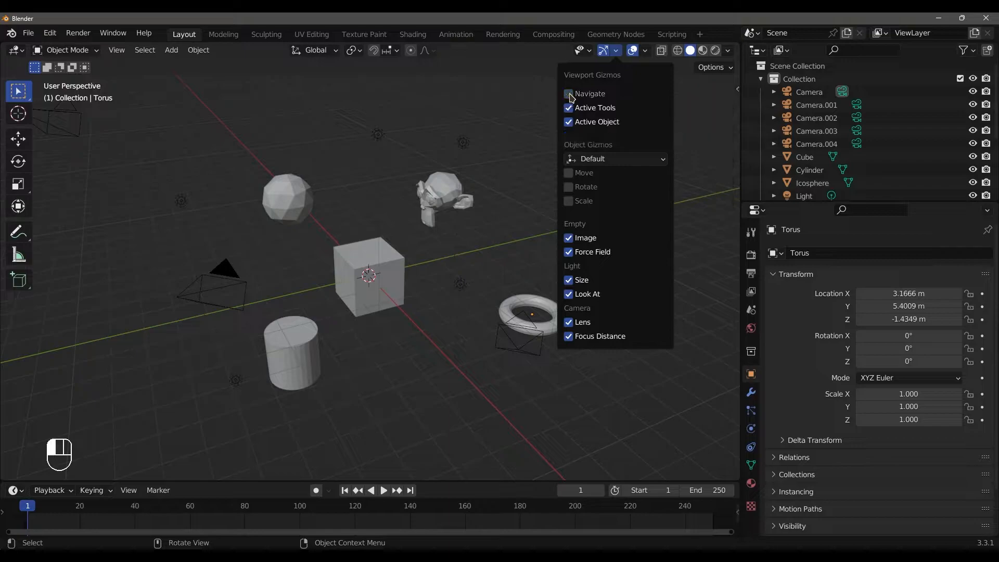
pyautogui.click(616, 49)
pyautogui.click(582, 93)
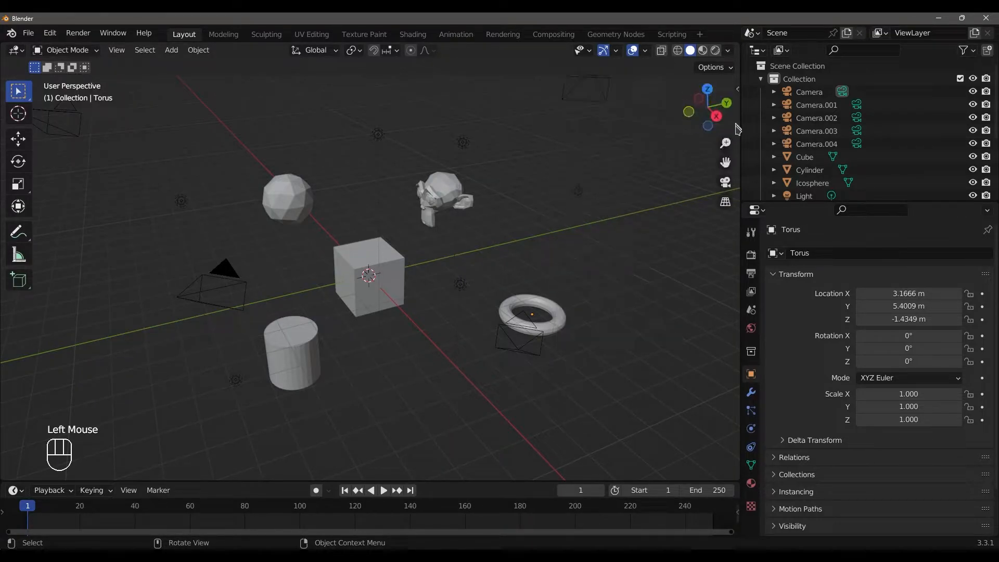
pyautogui.click(616, 50)
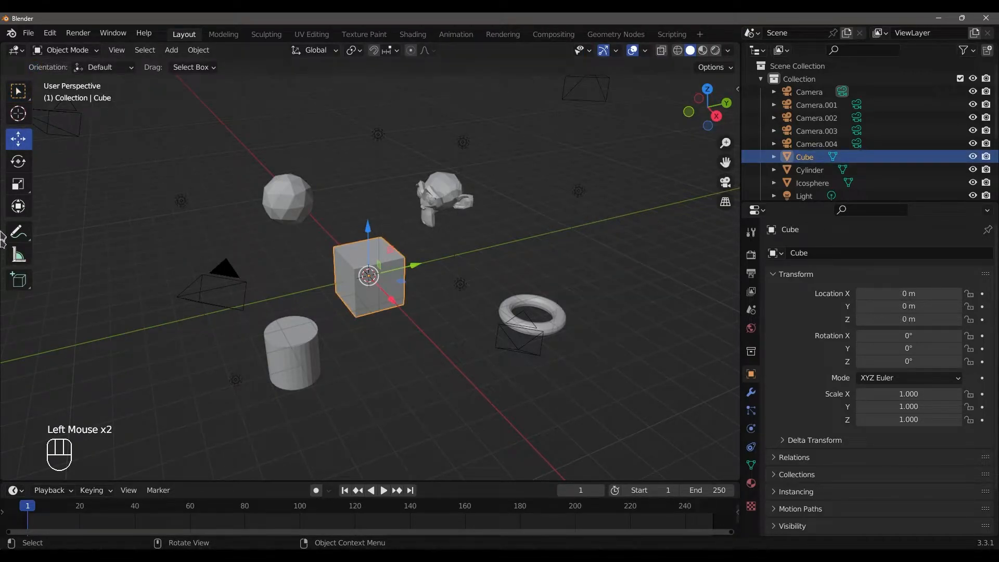
# Cycle the cube's active tool through Rotate and Scale and return to the Move tool
pyautogui.click(18, 162)
pyautogui.click(18, 185)
pyautogui.click(18, 163)
pyautogui.click(17, 146)
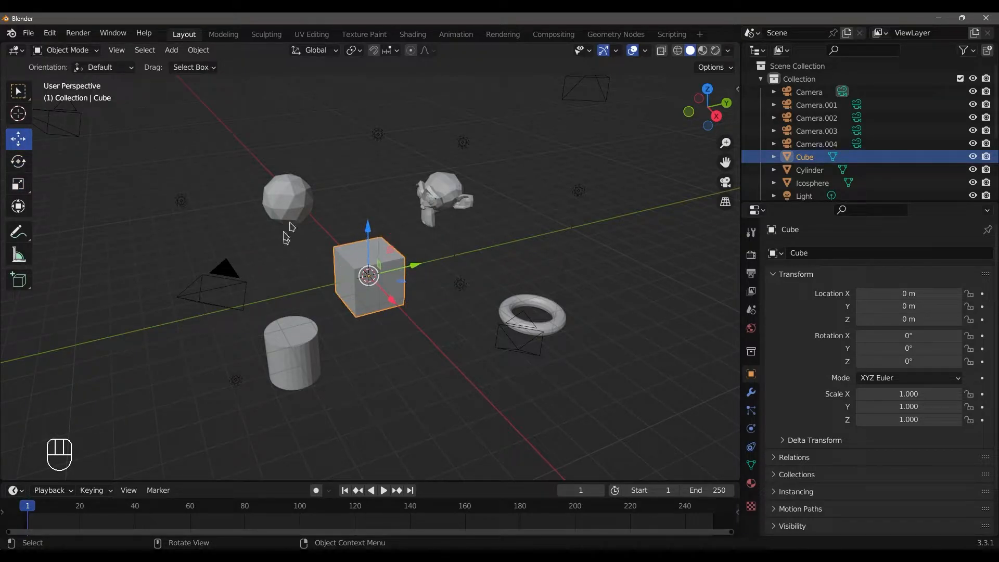
# Turn the Active Tools viewport gizmo off and back on
pyautogui.click(616, 50)
pyautogui.click(569, 108)
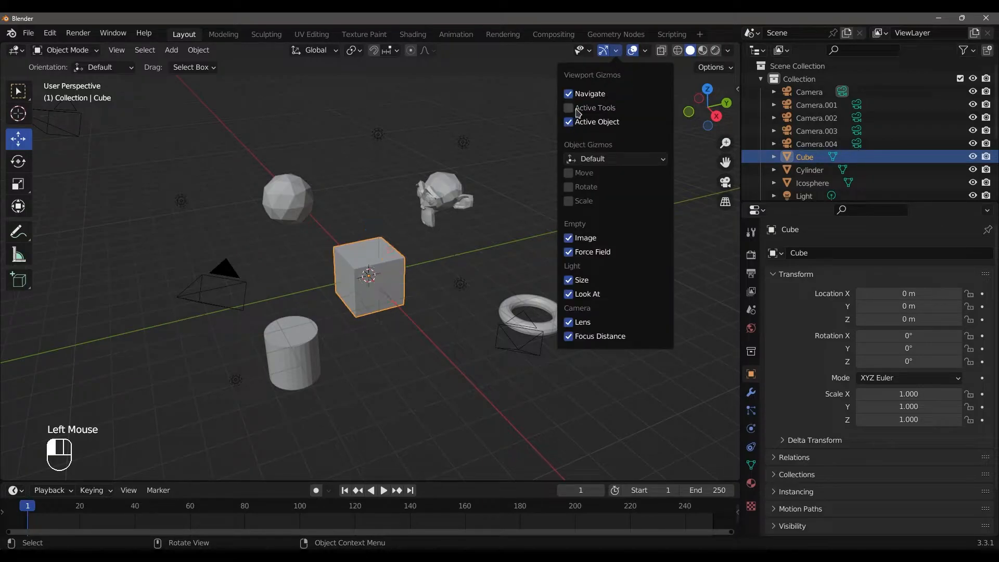
pyautogui.click(572, 109)
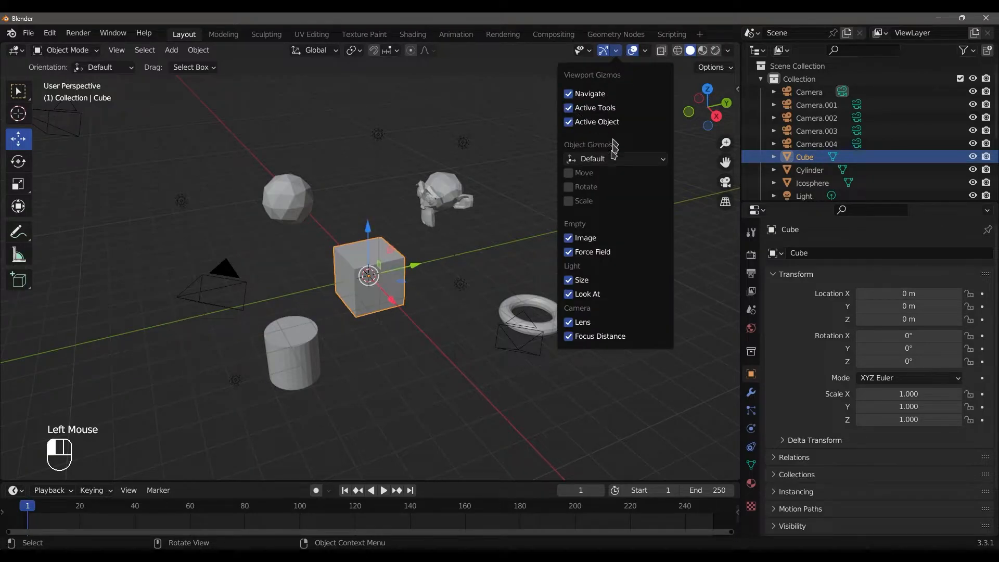
# Enable the Move, Rotate and Scale object gizmos, and select the monkey head with the Select Box tool
pyautogui.click(616, 51)
pyautogui.click(572, 172)
pyautogui.click(576, 187)
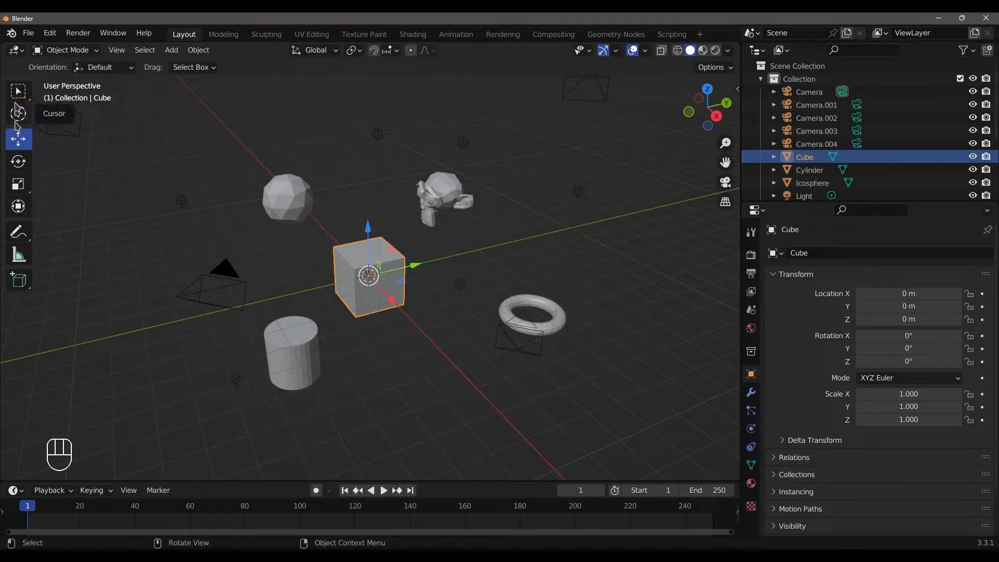
pyautogui.click(18, 91)
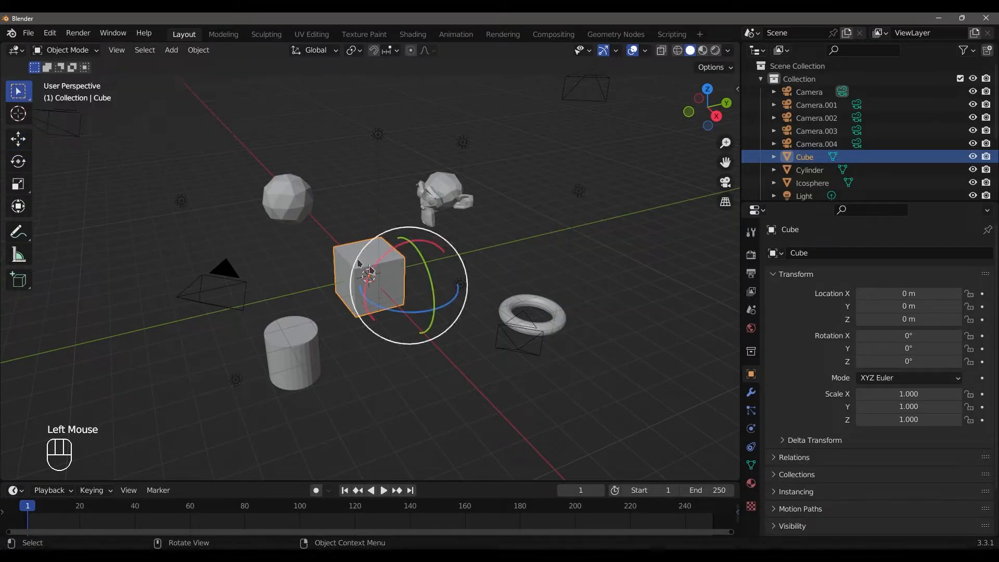
pyautogui.click(438, 198)
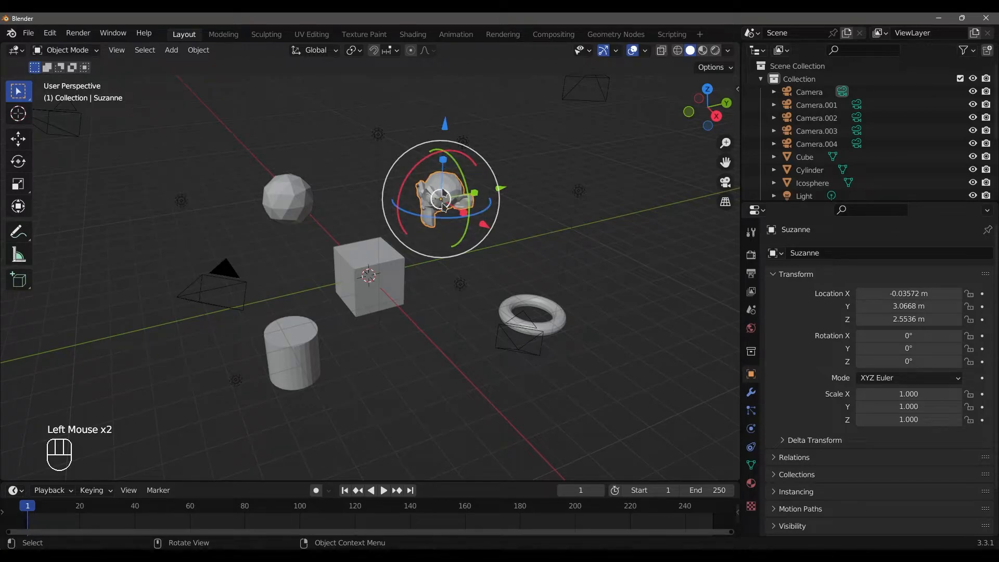
# Toggle the Rotate, Scale and Move object gizmos individually and leave all three turned off
pyautogui.click(616, 50)
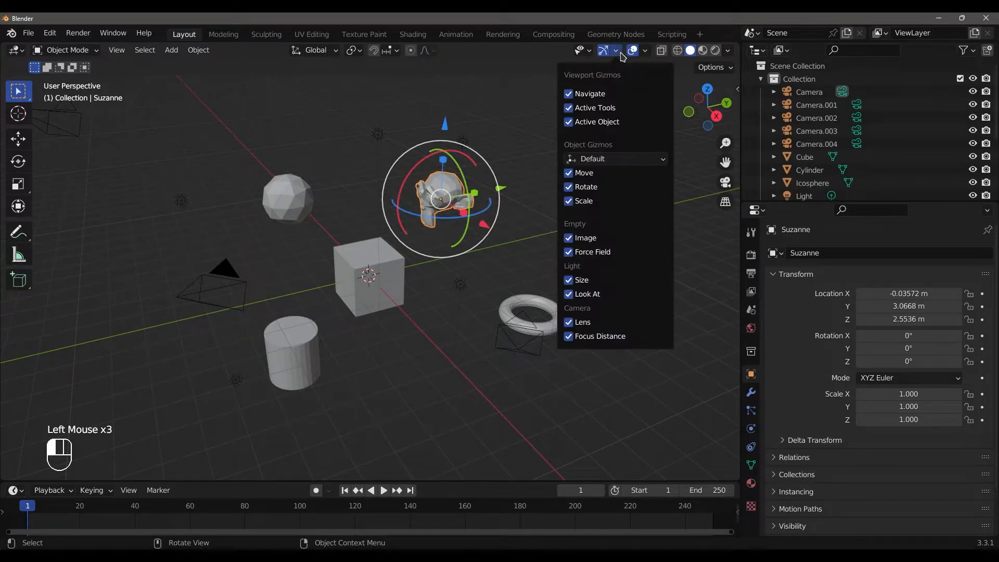
pyautogui.click(569, 188)
pyautogui.click(569, 202)
pyautogui.click(569, 189)
pyautogui.click(569, 201)
pyautogui.click(570, 188)
pyautogui.click(569, 173)
pyautogui.click(568, 201)
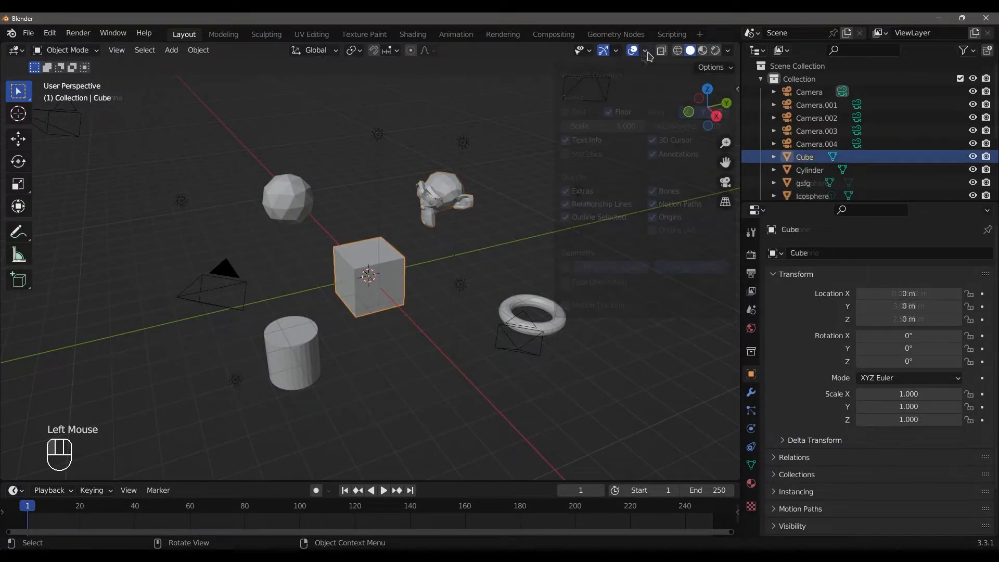
# Turn the Floor guide off and back on in the viewport overlays
pyautogui.click(647, 52)
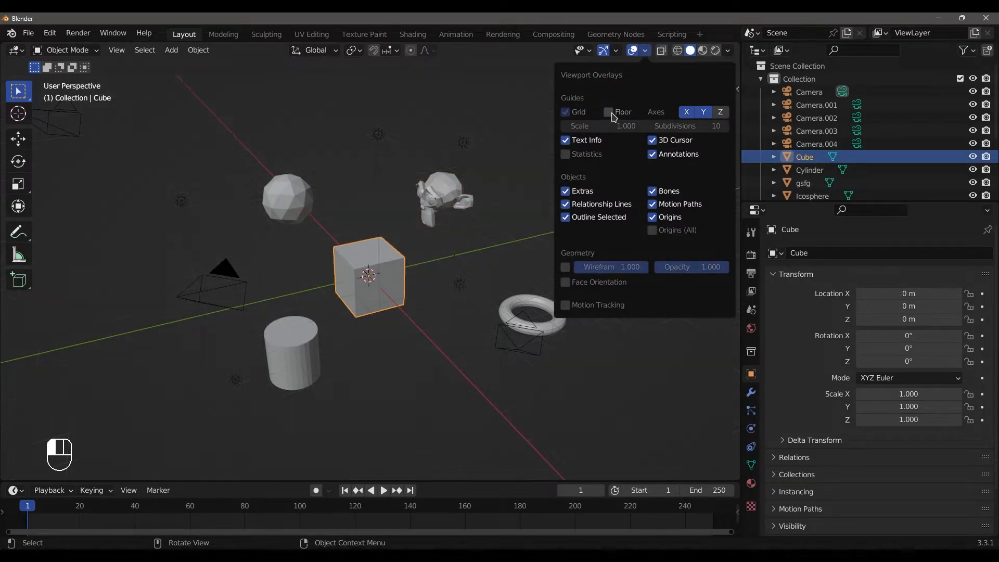
pyautogui.click(645, 50)
pyautogui.click(608, 112)
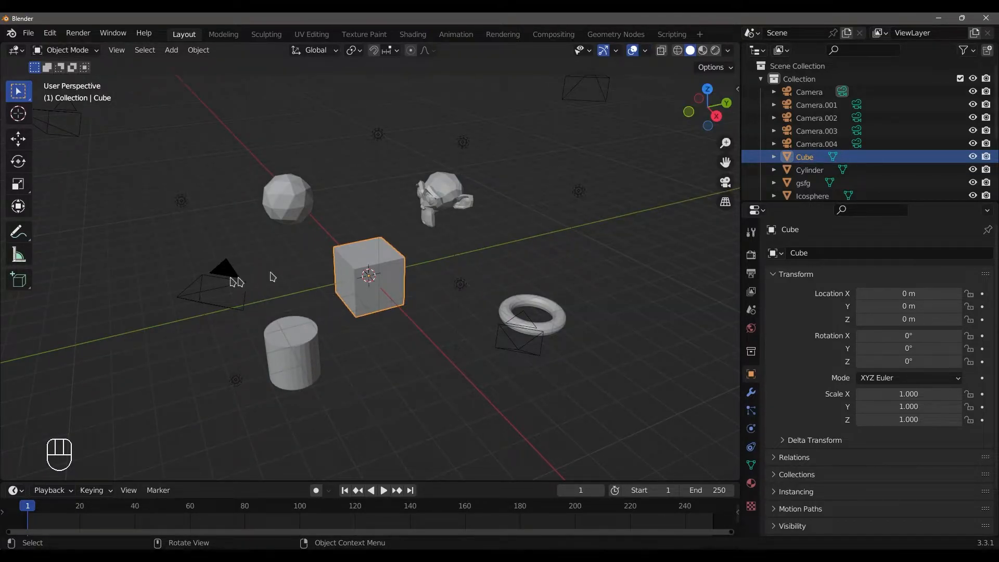
# Toggle the Z, X and Y axis guides and the Text Info overlay, restoring each one to its original state
pyautogui.click(645, 51)
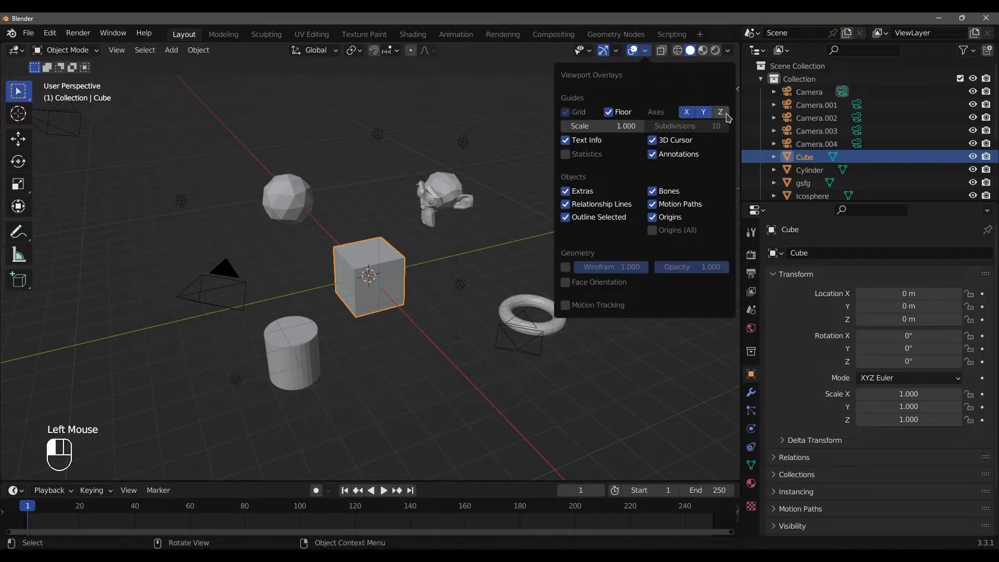
pyautogui.click(722, 113)
pyautogui.click(723, 115)
pyautogui.click(692, 114)
pyautogui.click(697, 113)
pyautogui.click(701, 115)
pyautogui.click(583, 145)
pyautogui.click(583, 146)
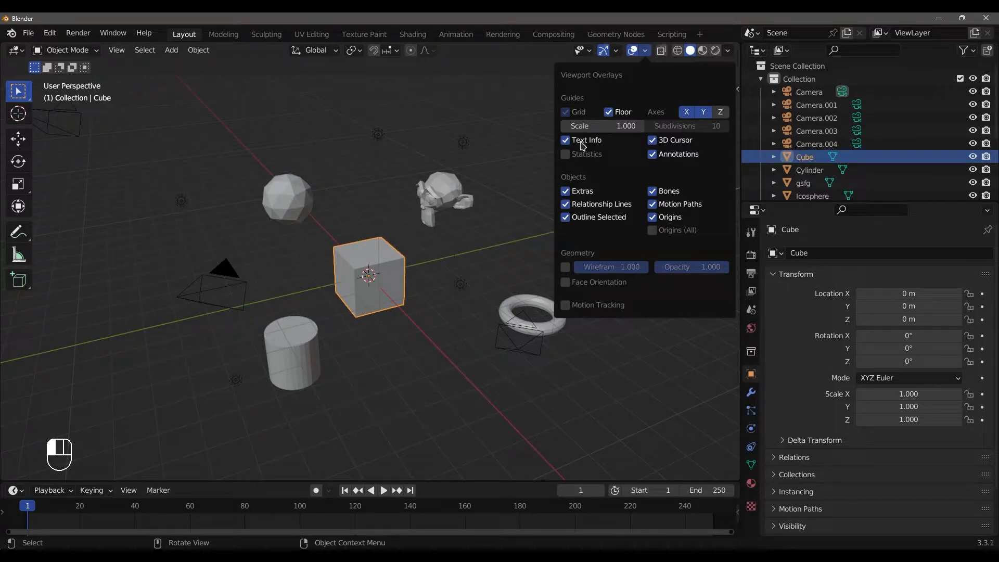
# Select the icosphere, clear the selection, and select the cube to compare the viewport text info
pyautogui.click(292, 189)
pyautogui.click(151, 133)
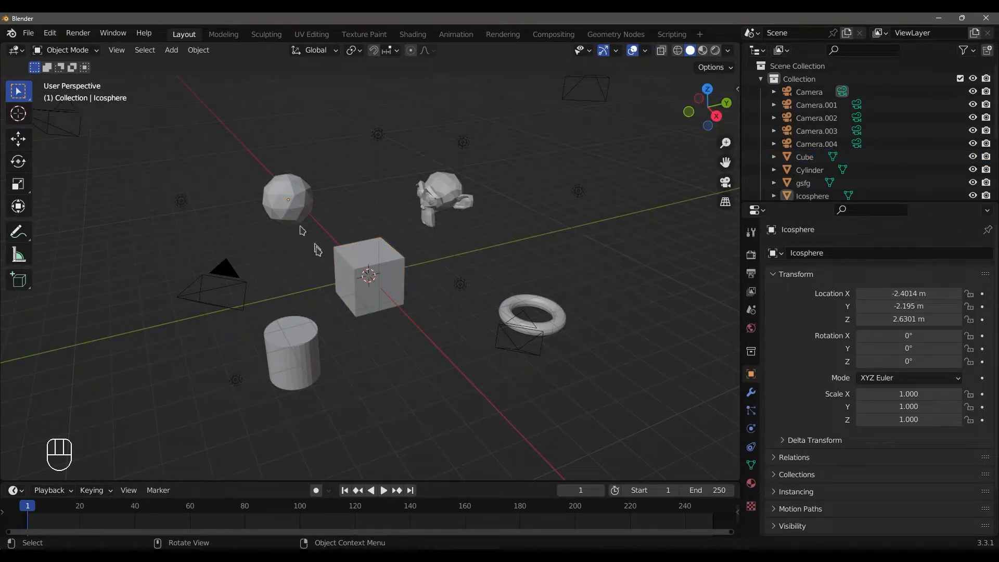
pyautogui.scroll(1, 312, 244)
pyautogui.click(345, 272)
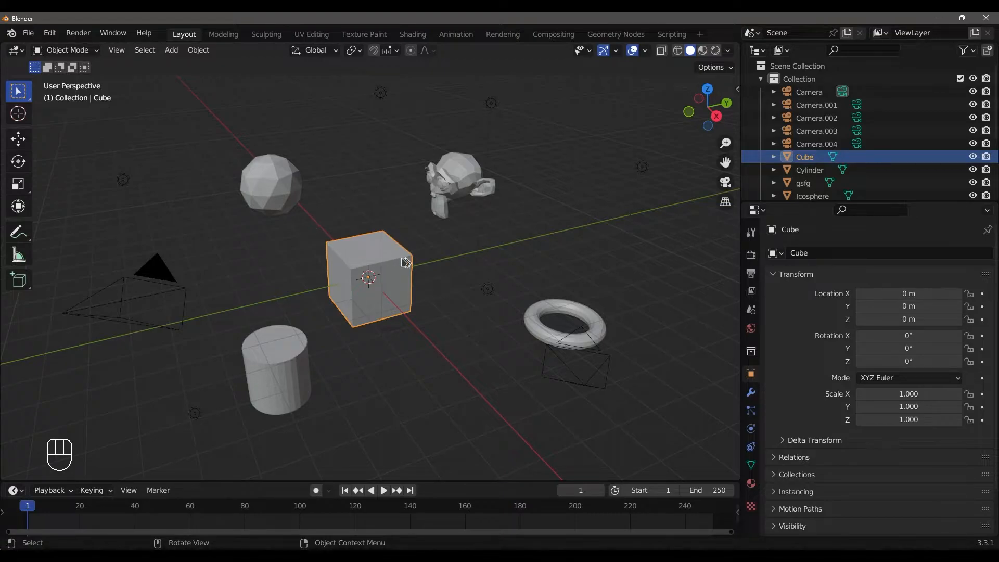
# Rename the collection containing the scene objects as Test
pyautogui.scroll(2, 796, 94)
pyautogui.doubleClick(795, 78)
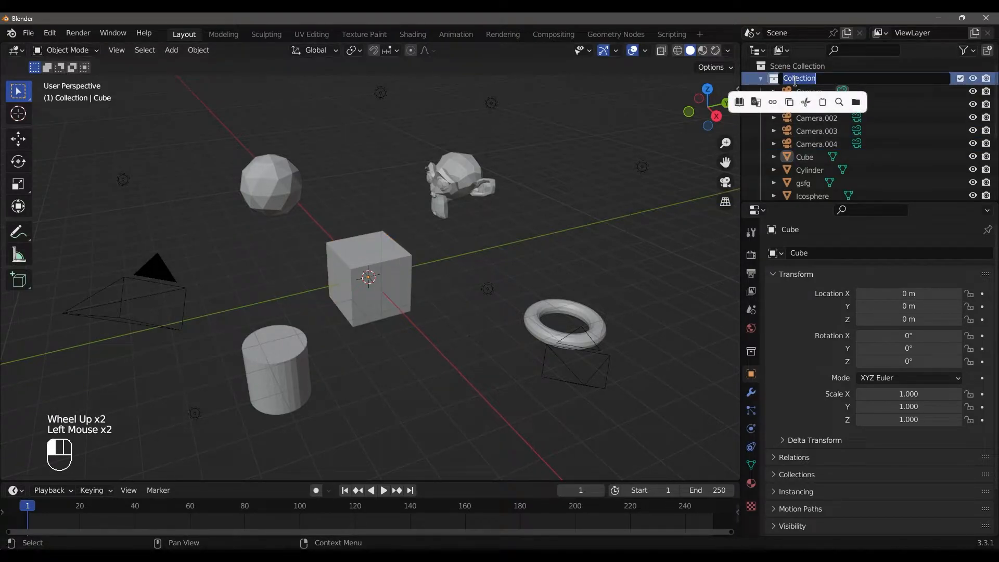
pyautogui.write('Test')
pyautogui.press('Return')
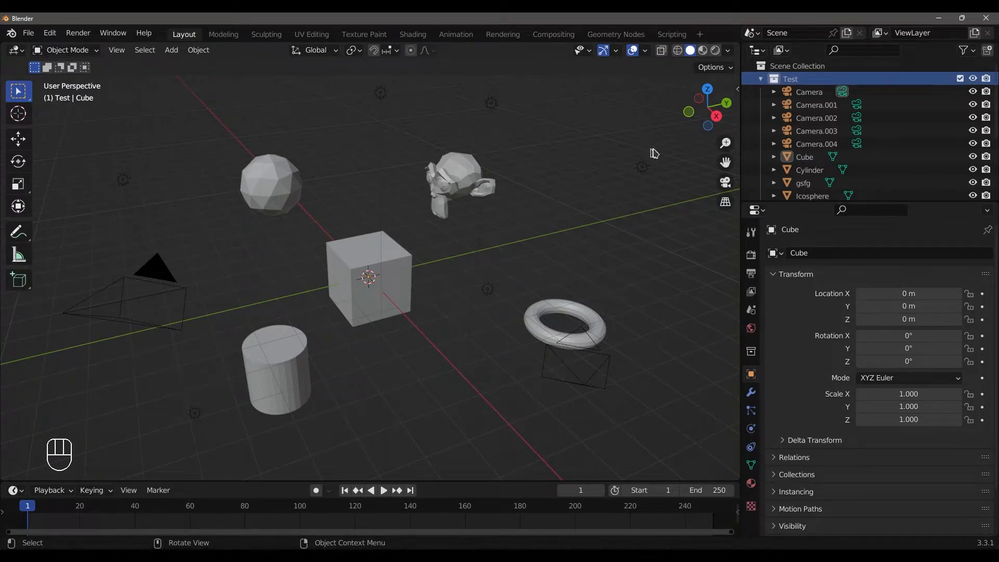
# Select the cube and rename it as My Cube
pyautogui.click(358, 286)
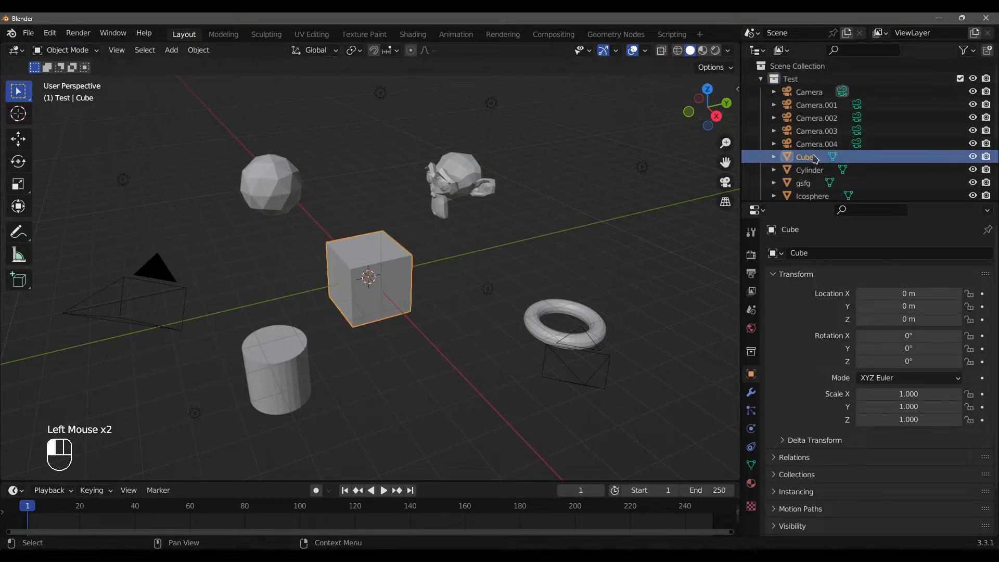
pyautogui.scroll(-2, 815, 160)
pyautogui.doubleClick(811, 123)
pyautogui.write('My Cuvbe')
pyautogui.press('Return')
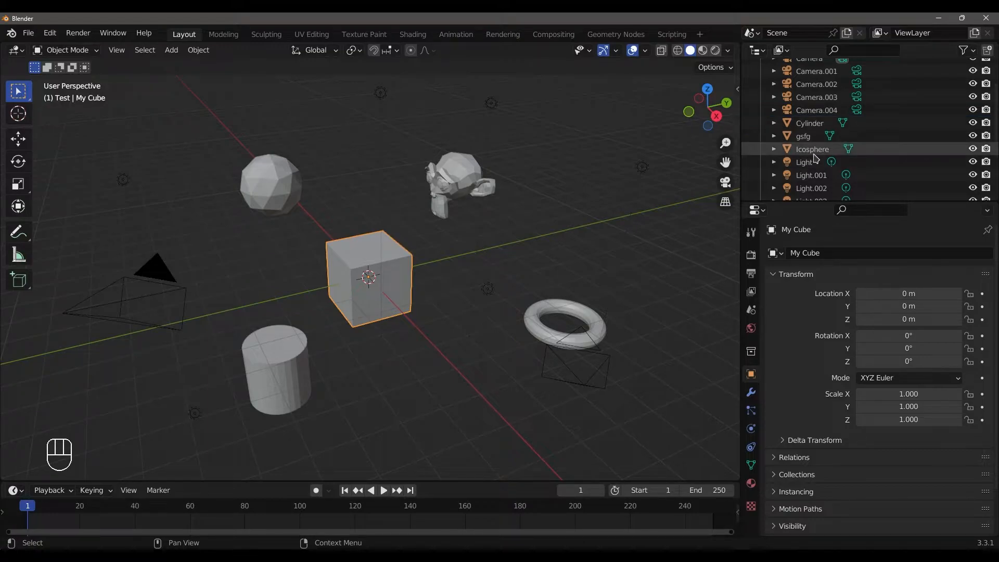
# Turn the 3D Cursor overlay off and back on
pyautogui.click(645, 50)
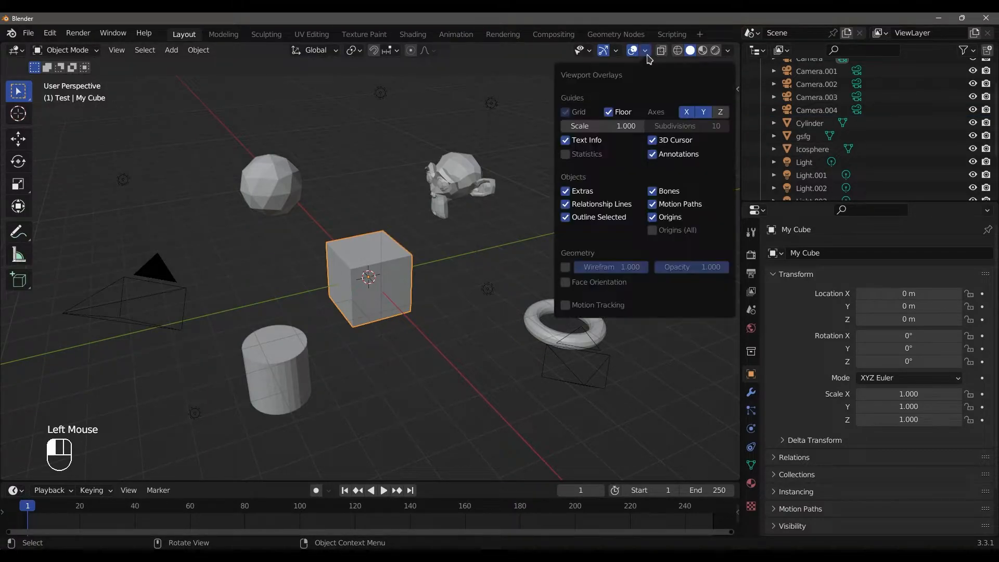
pyautogui.click(652, 141)
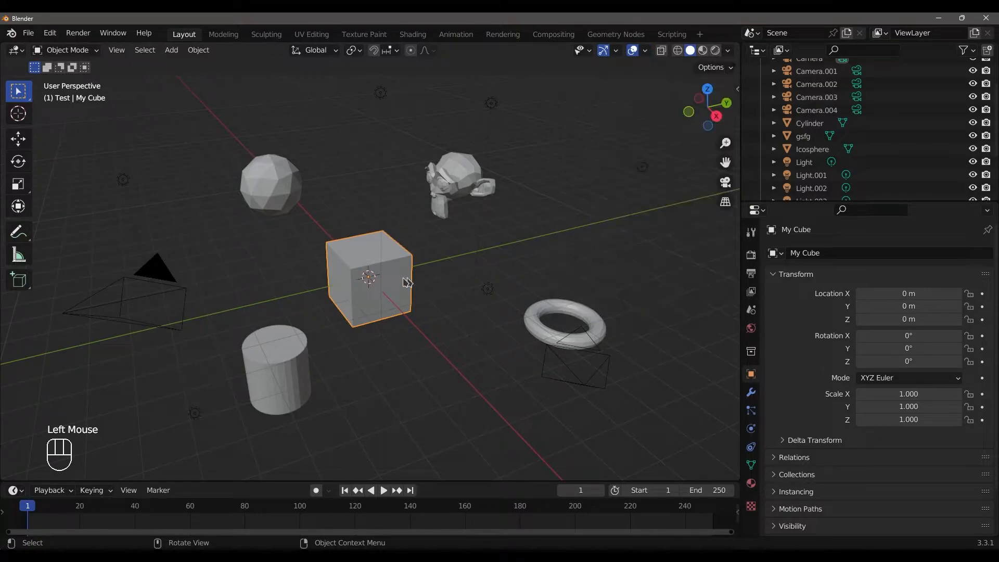
pyautogui.click(645, 50)
pyautogui.click(679, 141)
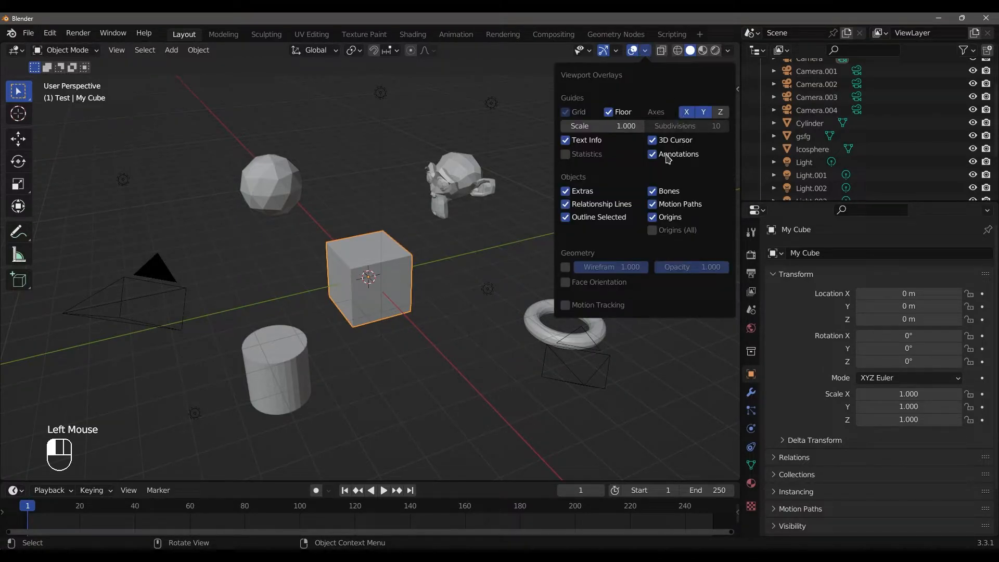
# Turn on the Statistics overlay, toggle it off once, and leave it enabled
pyautogui.click(597, 156)
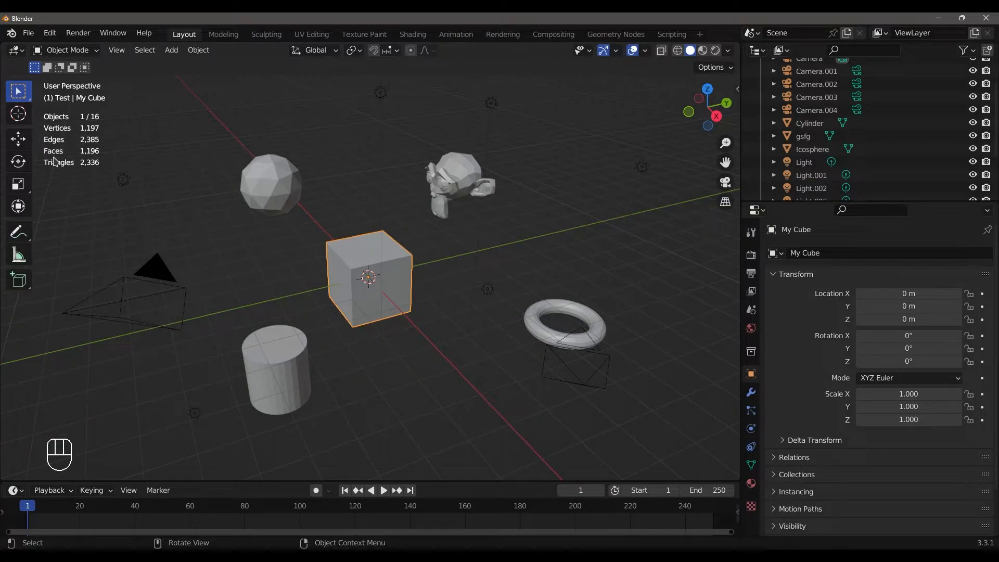
pyautogui.click(645, 50)
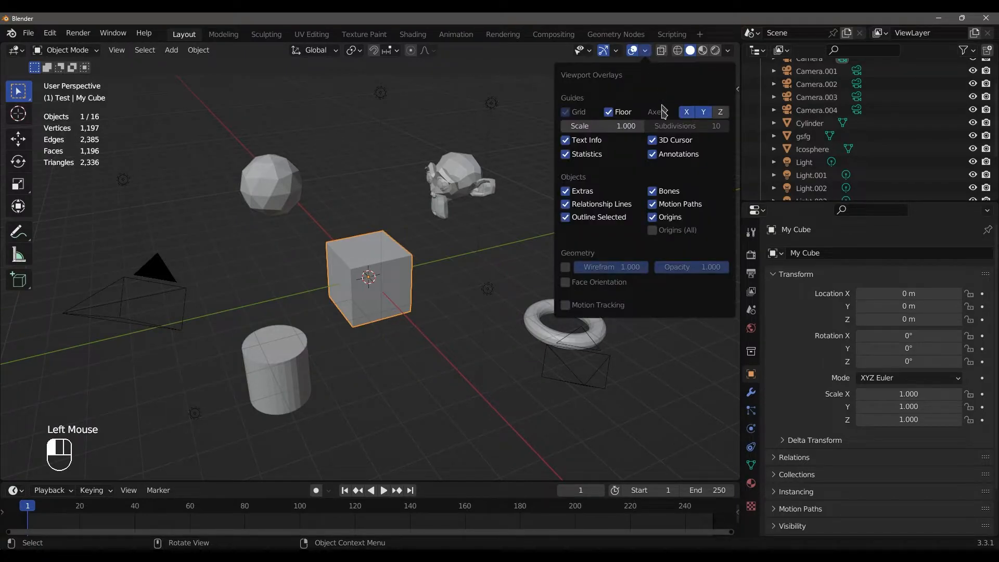
pyautogui.click(599, 154)
pyautogui.click(597, 156)
pyautogui.click(645, 51)
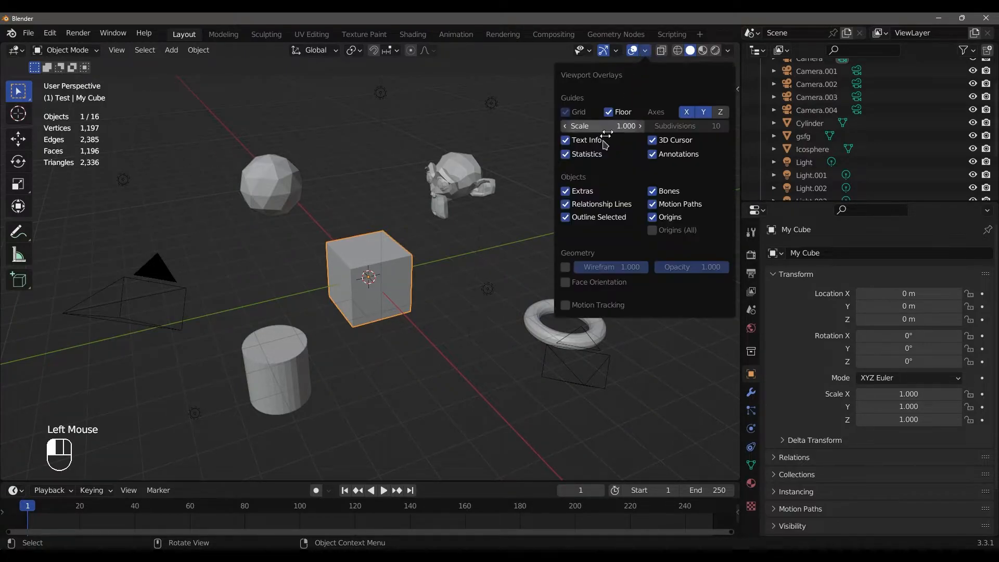
# Toggle the Extras overlay off and on several times, leaving it enabled
pyautogui.click(580, 193)
pyautogui.click(580, 193)
pyautogui.click(576, 193)
pyautogui.click(576, 193)
pyautogui.click(576, 193)
pyautogui.click(576, 193)
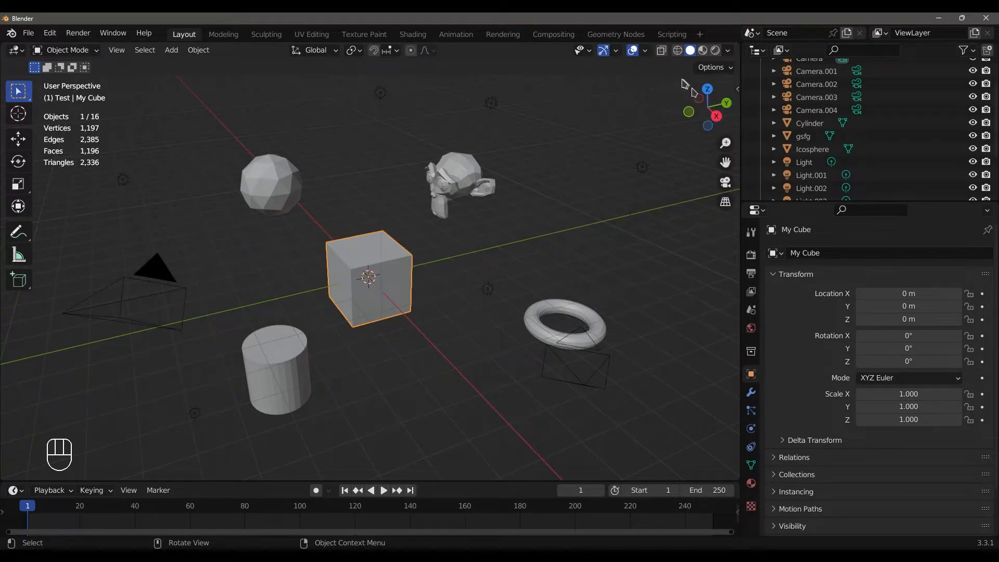
pyautogui.click(645, 51)
pyautogui.click(586, 193)
pyautogui.click(587, 193)
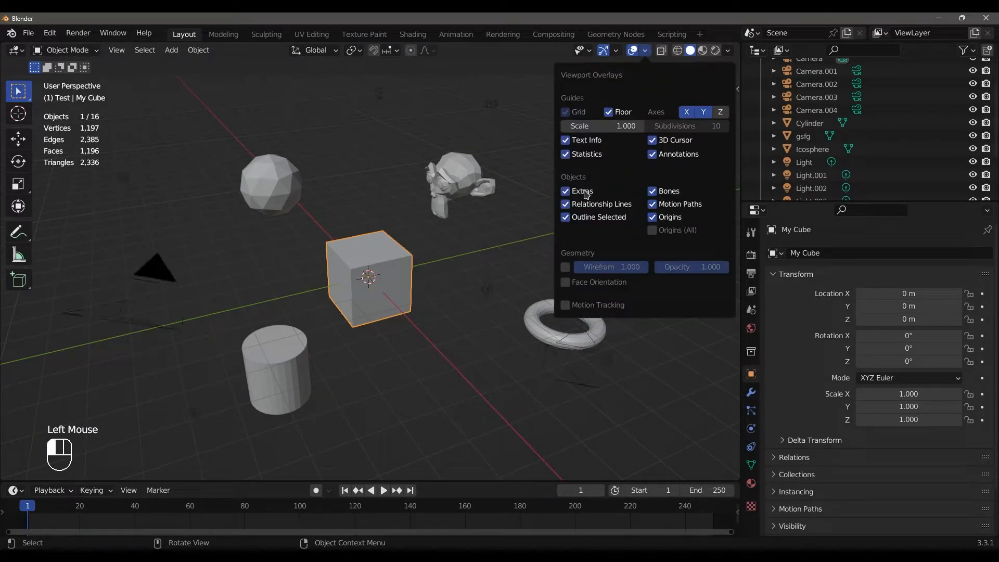
# Toggle the Outline Selected overlay off and on with only the cube selected
pyautogui.click(577, 218)
pyautogui.click(576, 218)
pyautogui.click(593, 220)
pyautogui.click(593, 219)
# Select the monkey, cylinder, cube and torus together, and turn Outline Selected off and back on
pyautogui.click(461, 190)
pyautogui.keyDown('shift'); pyautogui.click(292, 359); pyautogui.keyUp('shift')
pyautogui.keyDown('shift'); pyautogui.click(343, 272); pyautogui.keyUp('shift')
pyautogui.keyDown('shift'); pyautogui.click(554, 338); pyautogui.keyUp('shift')
pyautogui.click(645, 50)
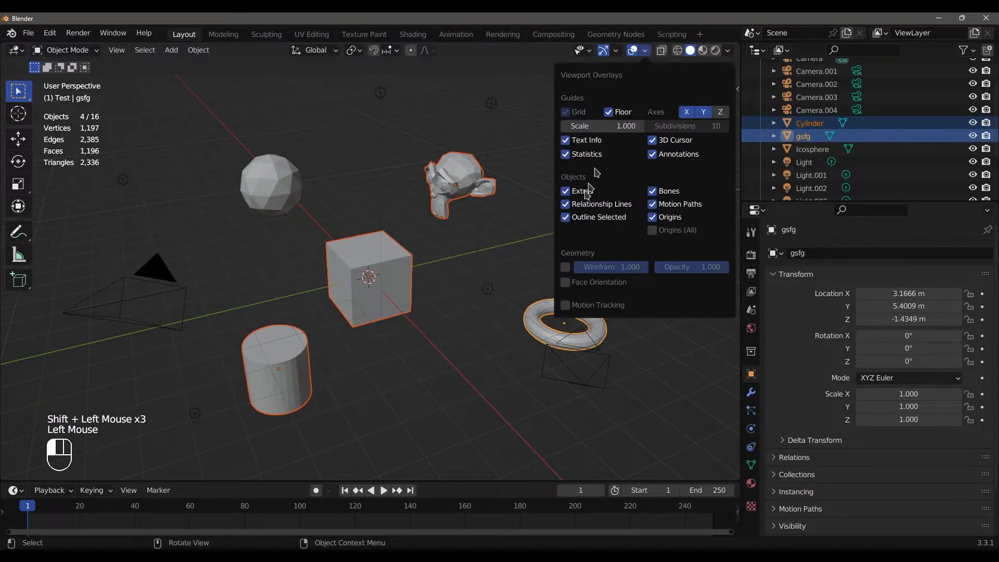
pyautogui.click(572, 221)
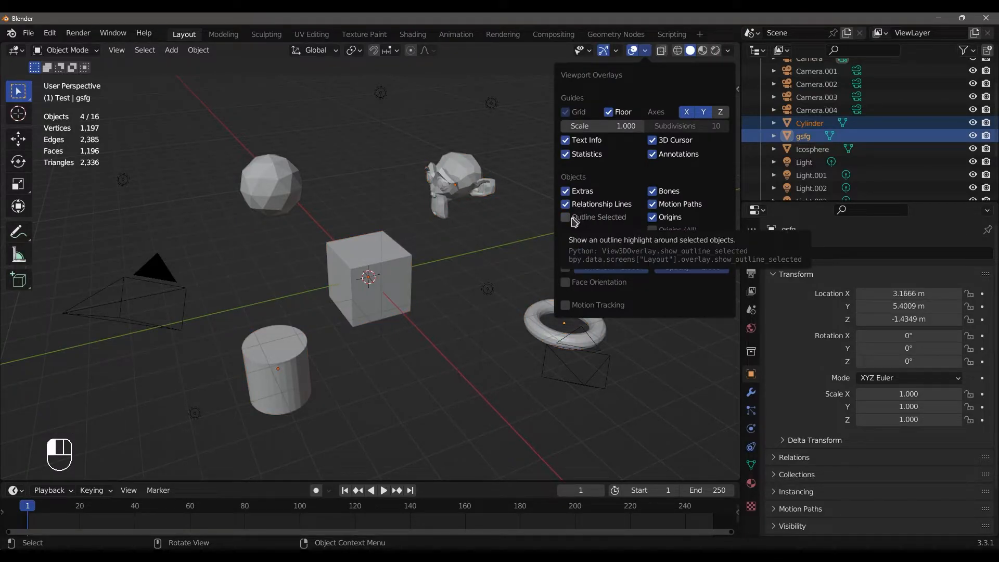
pyautogui.click(567, 218)
# Turn the Origins overlay off and back on for the selected meshes
pyautogui.click(653, 218)
pyautogui.click(664, 219)
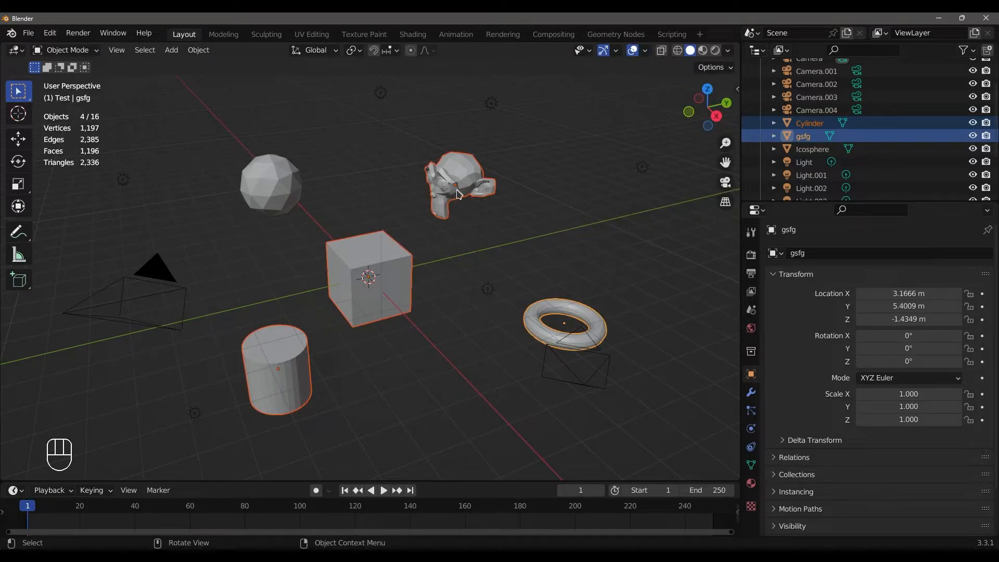
pyautogui.click(645, 51)
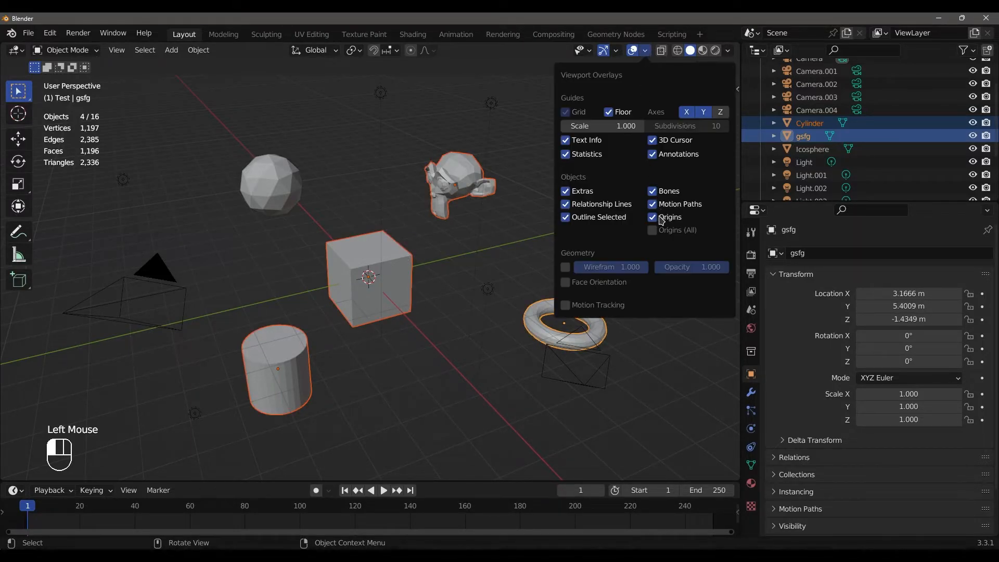
# Show the Wireframe overlay on the deselected meshes and adjust its wireframe amount
pyautogui.click(565, 267)
pyautogui.click(422, 221)
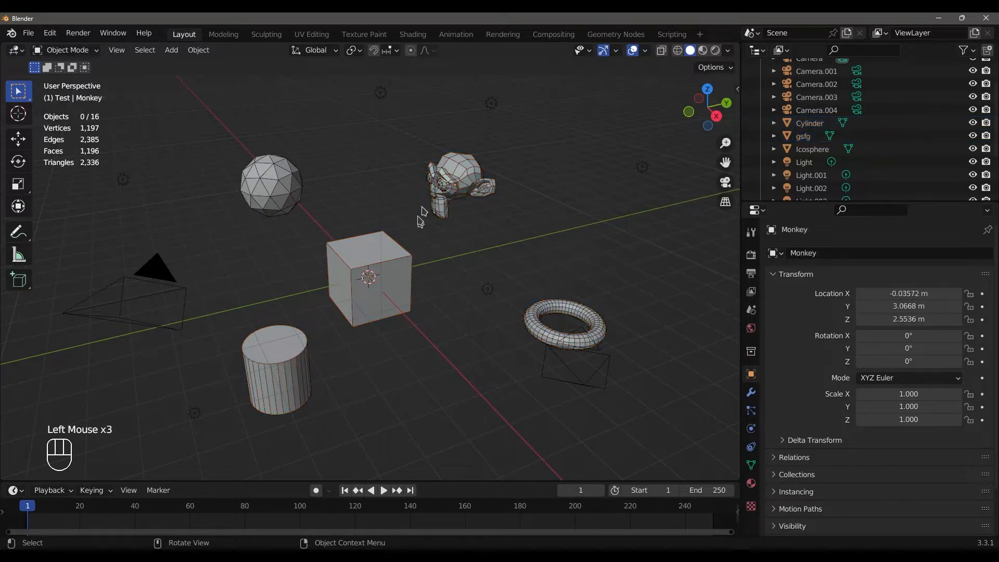
pyautogui.click(645, 51)
pyautogui.click(566, 269)
pyautogui.click(566, 269)
pyautogui.moveTo(607, 269); pyautogui.dragTo(650, 269)
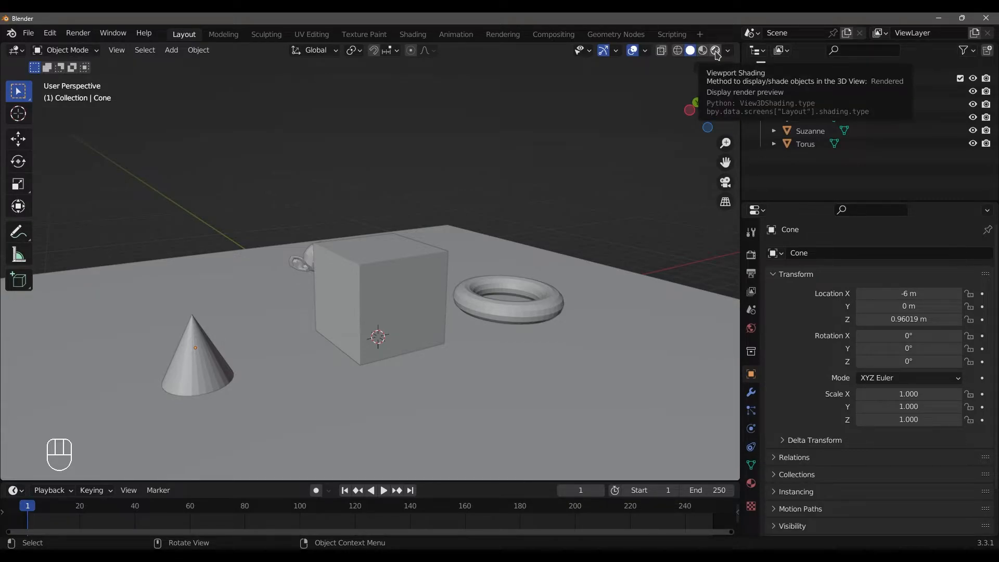
# Select the cube and then the torus in the scene with the ground plane and cone
pyautogui.doubleClick(677, 99)
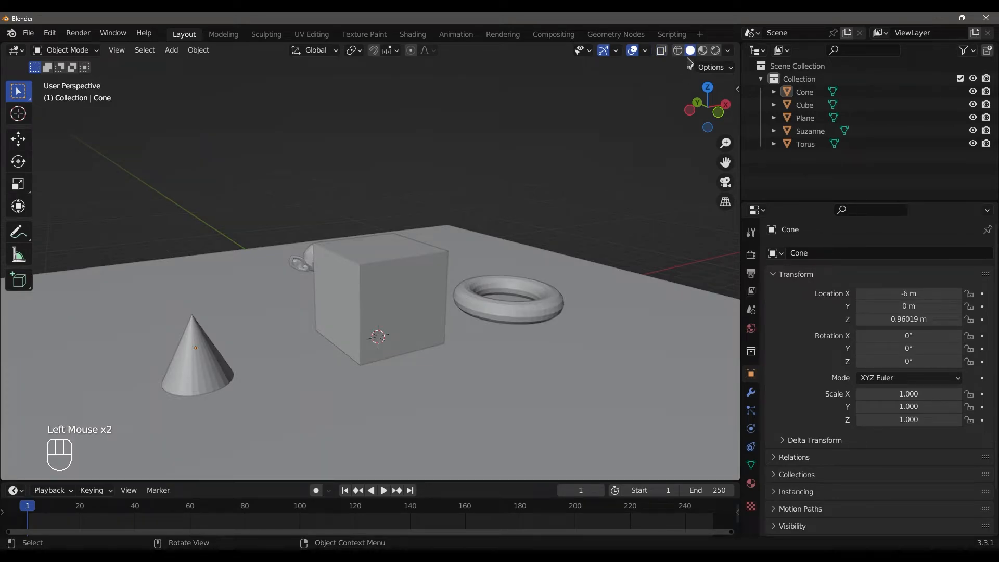
pyautogui.click(433, 284)
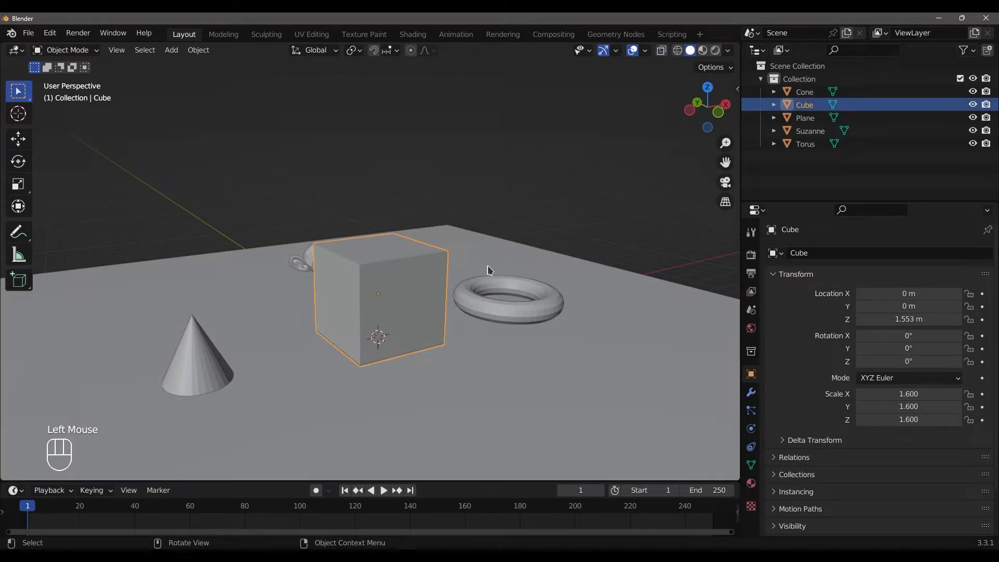
pyautogui.click(466, 295)
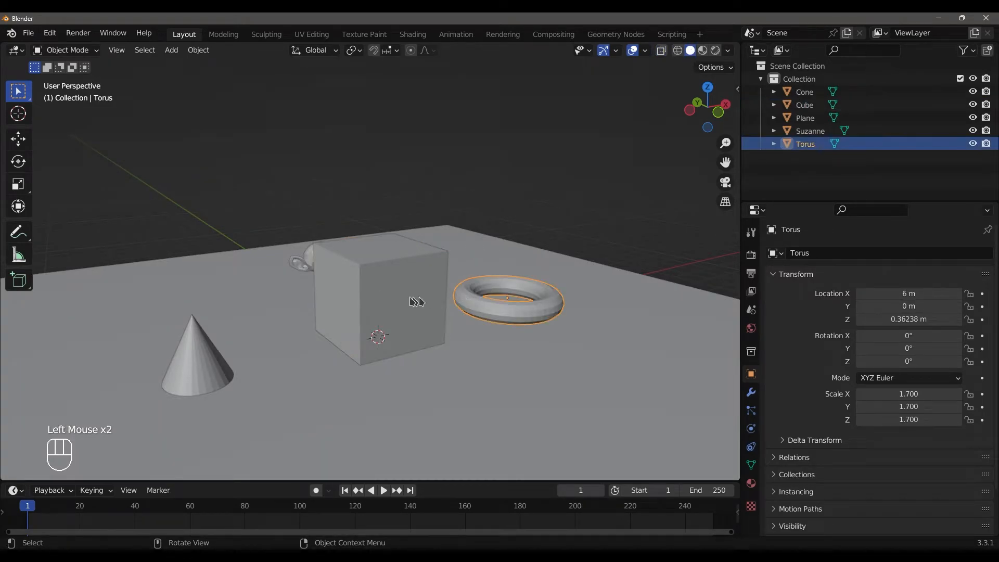
# Deselect the torus and view the scene's meshes in Wireframe shading from another angle and close up on the torus
pyautogui.click(691, 58)
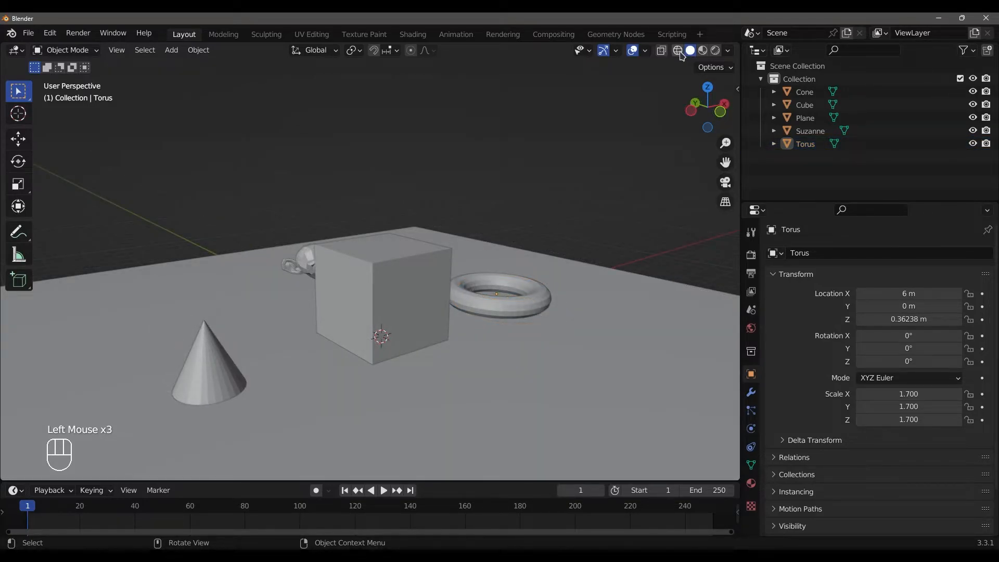
pyautogui.click(680, 52)
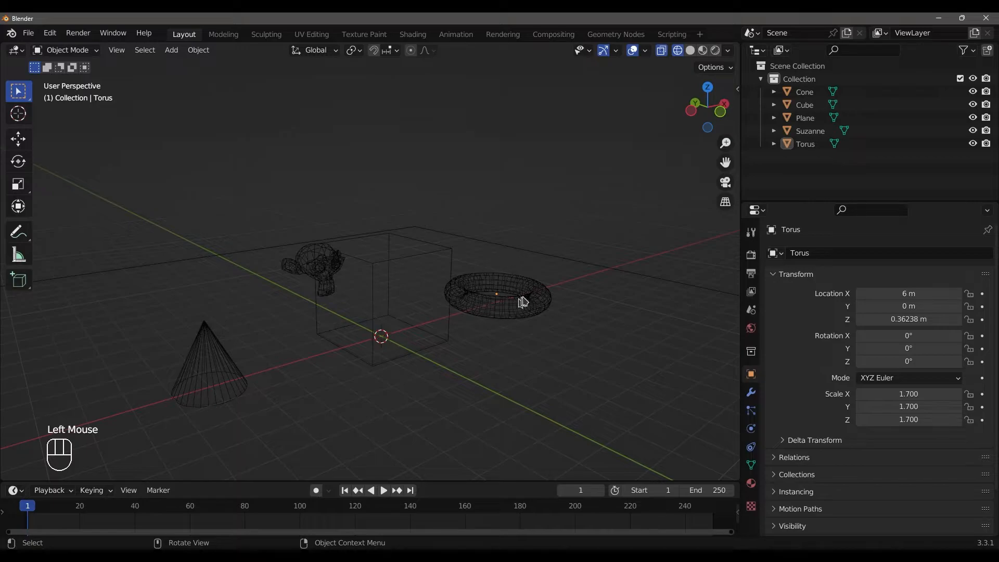
pyautogui.moveTo(494, 304); pyautogui.dragTo(354, 318, button='middle')
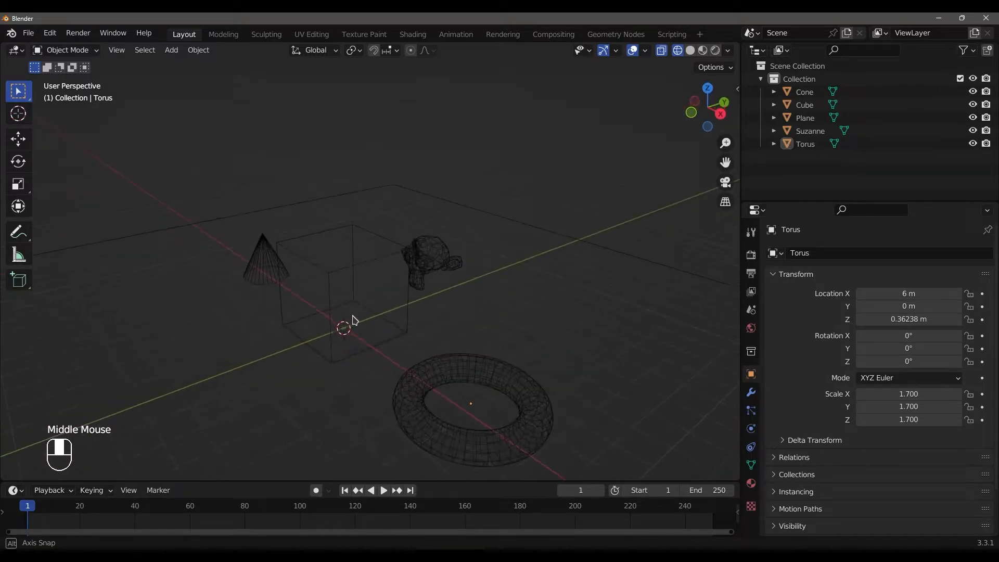
pyautogui.click(471, 384)
pyautogui.scroll(3, 408, 281)
pyautogui.keyDown('shift'); pyautogui.moveTo(472, 384); pyautogui.dragTo(390, 213, button='middle'); pyautogui.keyUp('shift')
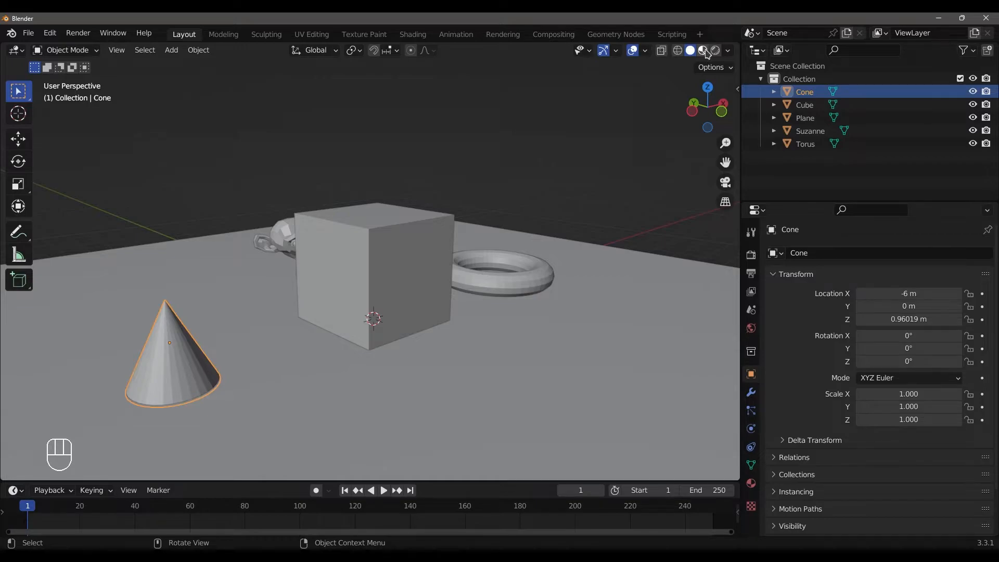
# Switch the viewport to Material Preview shading and add a new material to the cube
pyautogui.click(703, 50)
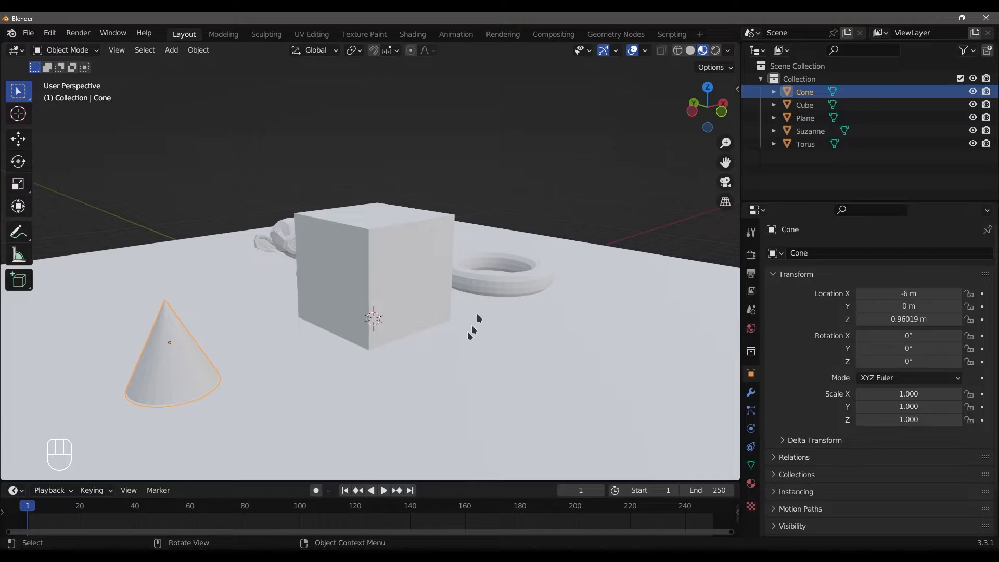
pyautogui.click(391, 263)
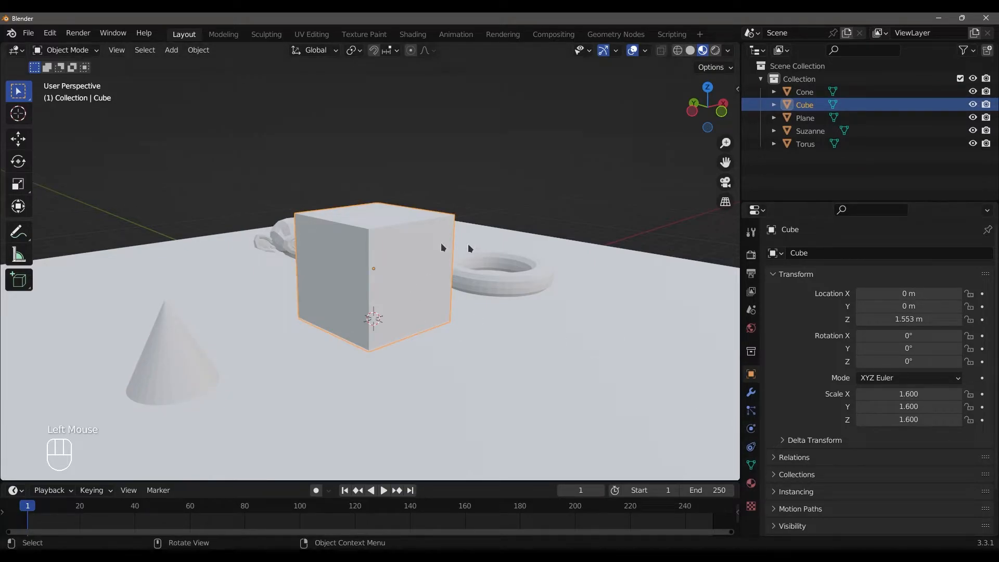
pyautogui.click(751, 489)
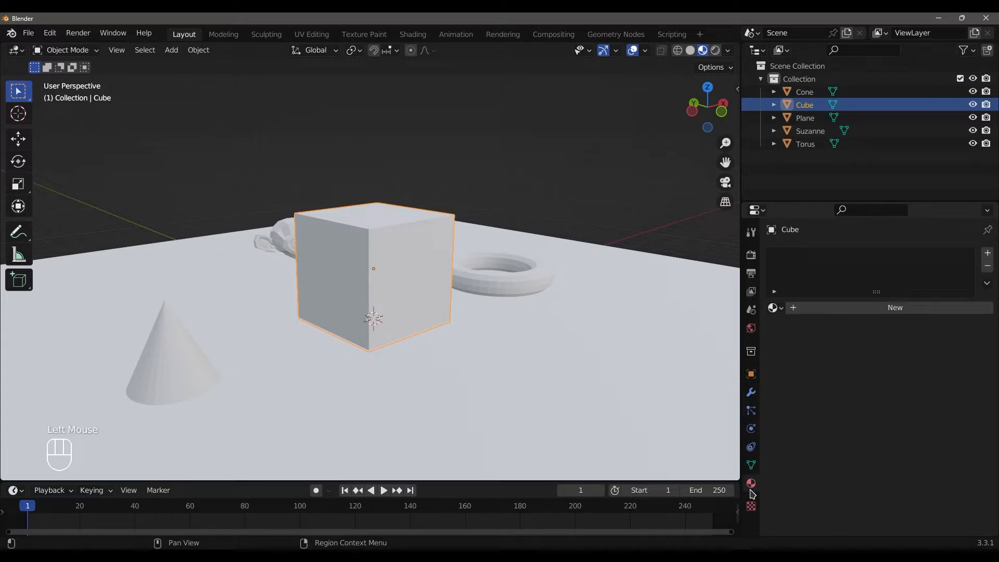
pyautogui.click(828, 308)
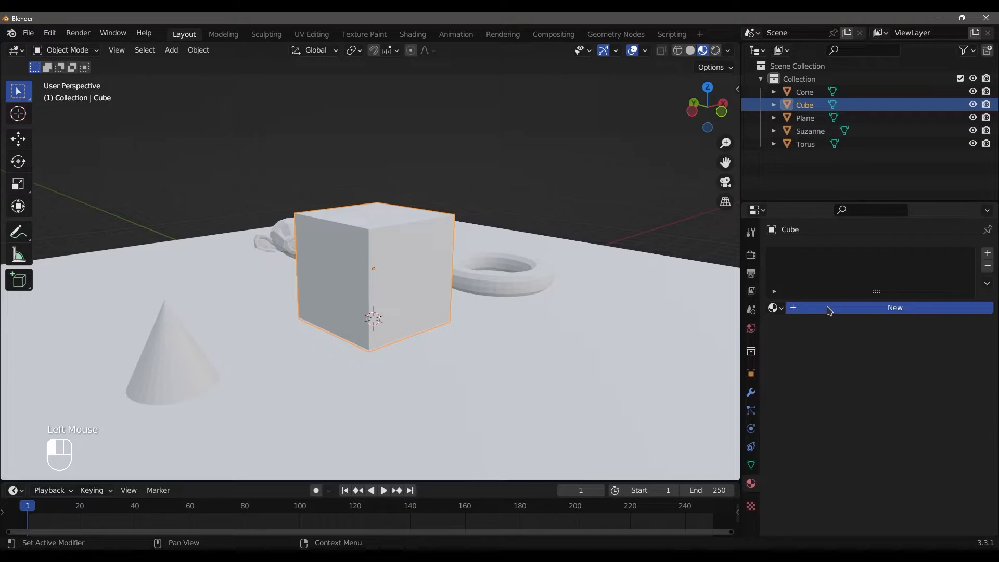
# Rename the cube's new material as Blue
pyautogui.doubleClick(838, 310)
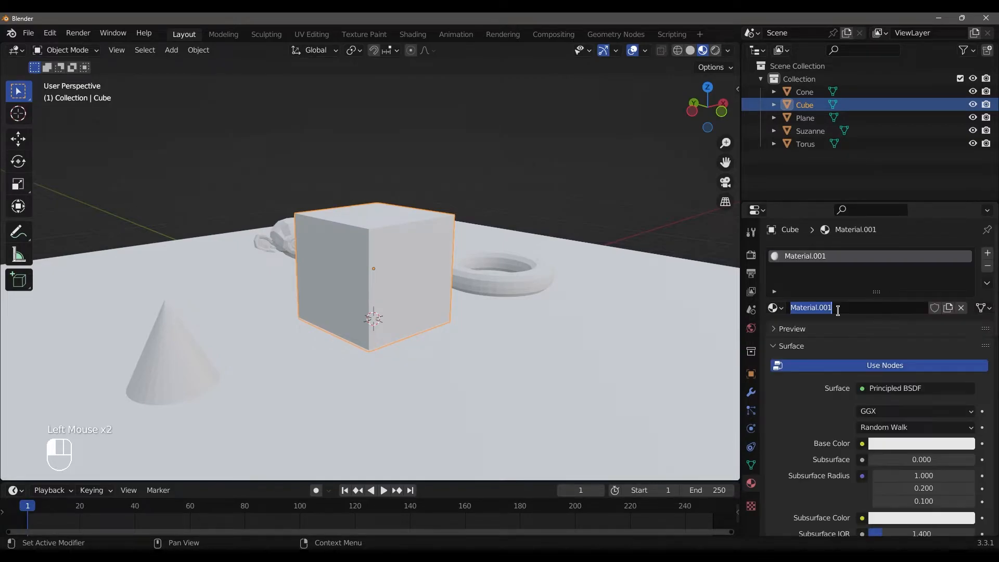
pyautogui.click(830, 319)
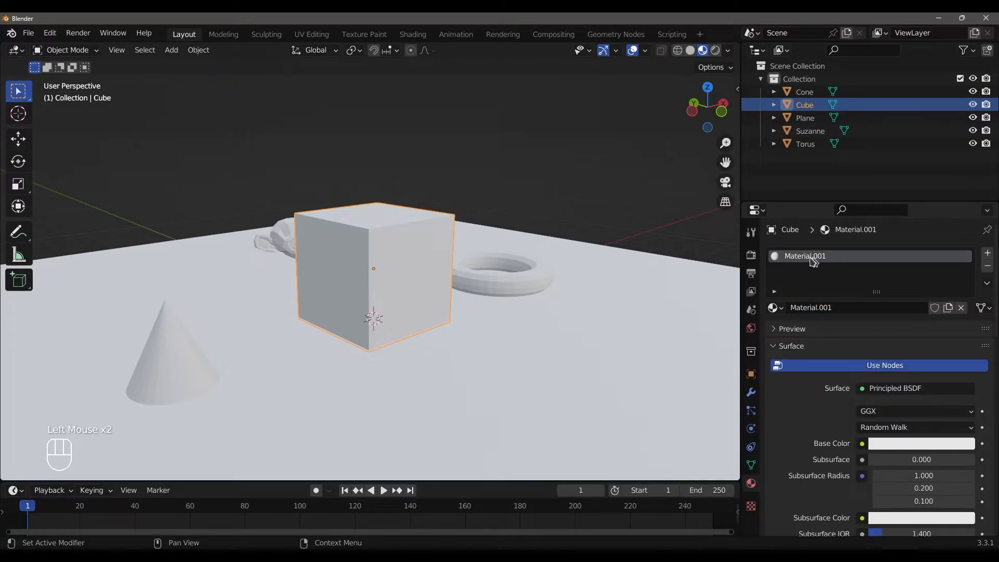
pyautogui.doubleClick(831, 258)
pyautogui.press('shift')
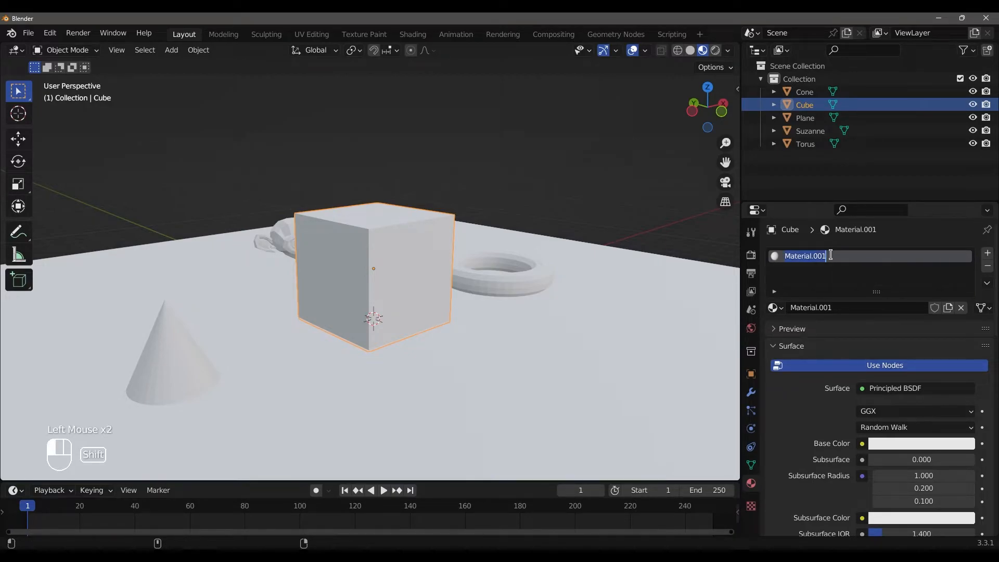
pyautogui.write('Blue')
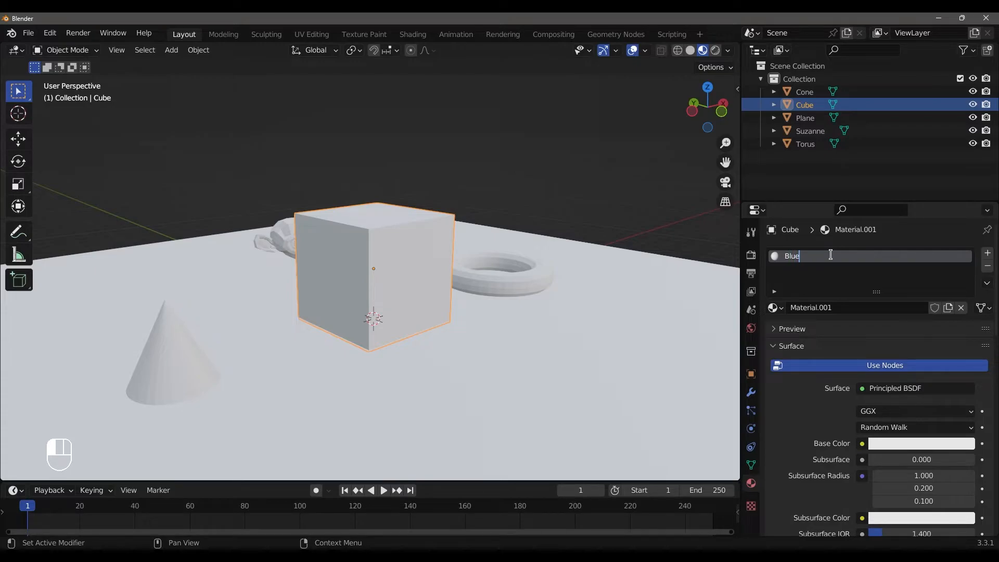
pyautogui.press('Return')
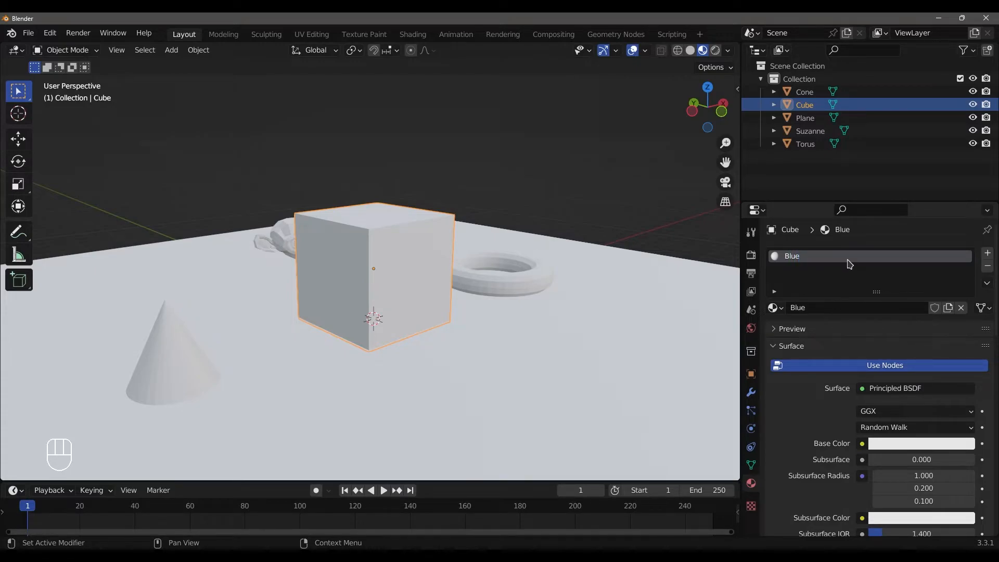
# Set the Blue material's base color to a bright blue and deselect the cube
pyautogui.scroll(-2, 849, 268)
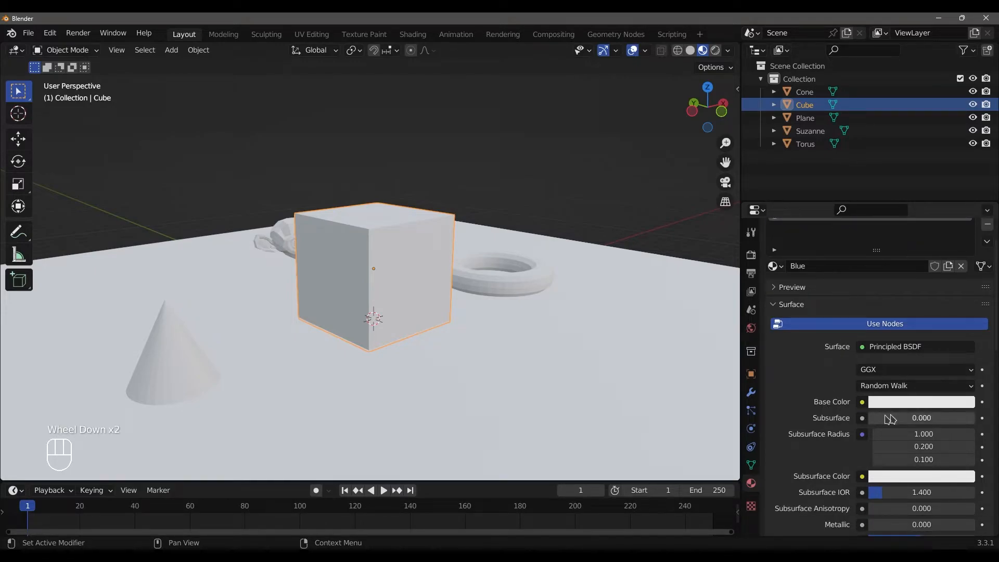
pyautogui.click(904, 405)
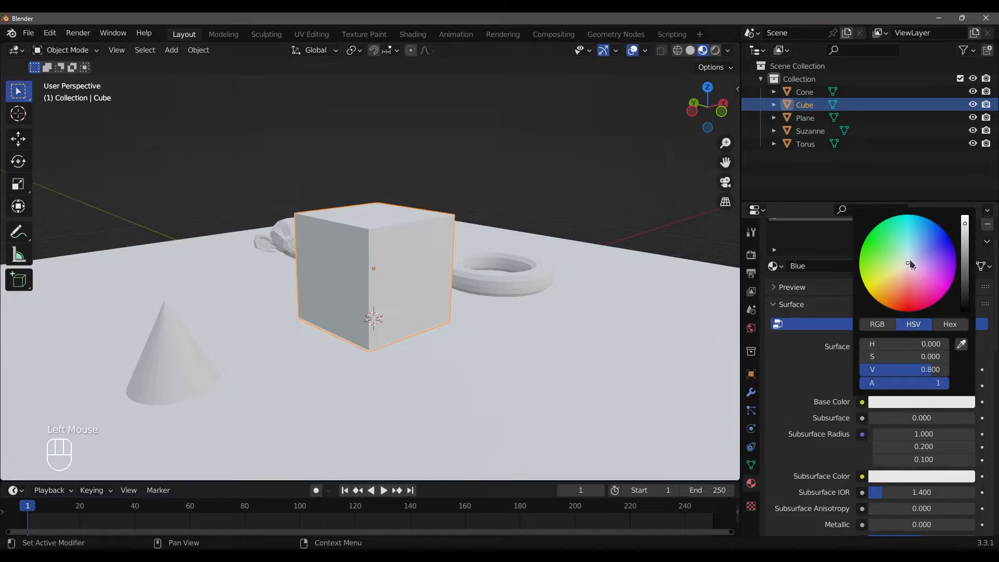
pyautogui.moveTo(910, 266); pyautogui.dragTo(925, 231)
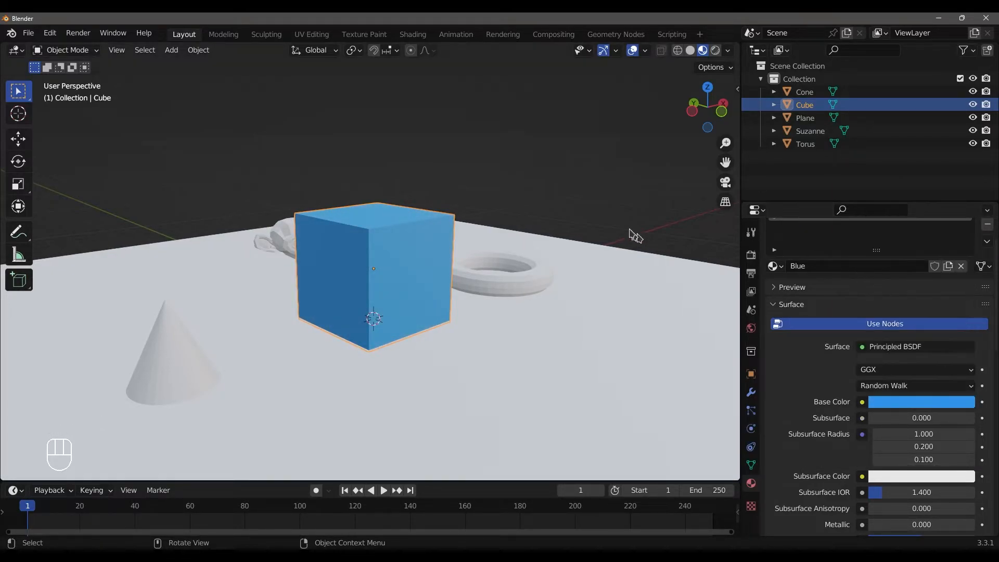
pyautogui.click(626, 224)
# Compare the cube's appearance in Solid shading with Material Preview shading
pyautogui.moveTo(439, 276)
pyautogui.mouseDown(button='middle')
pyautogui.moveTo(372, 273)
pyautogui.moveTo(430, 272)
pyautogui.mouseUp(button='middle')
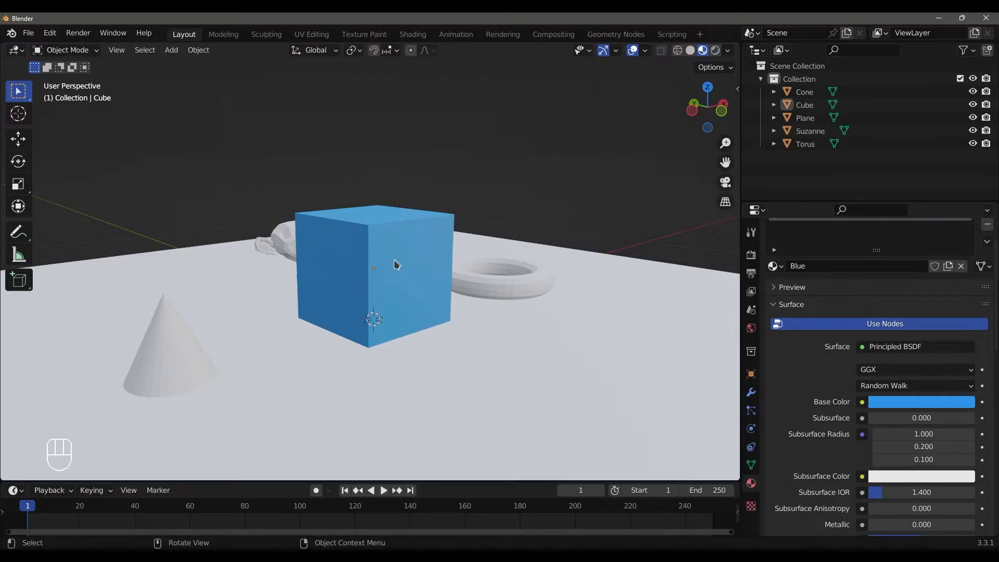
pyautogui.click(690, 50)
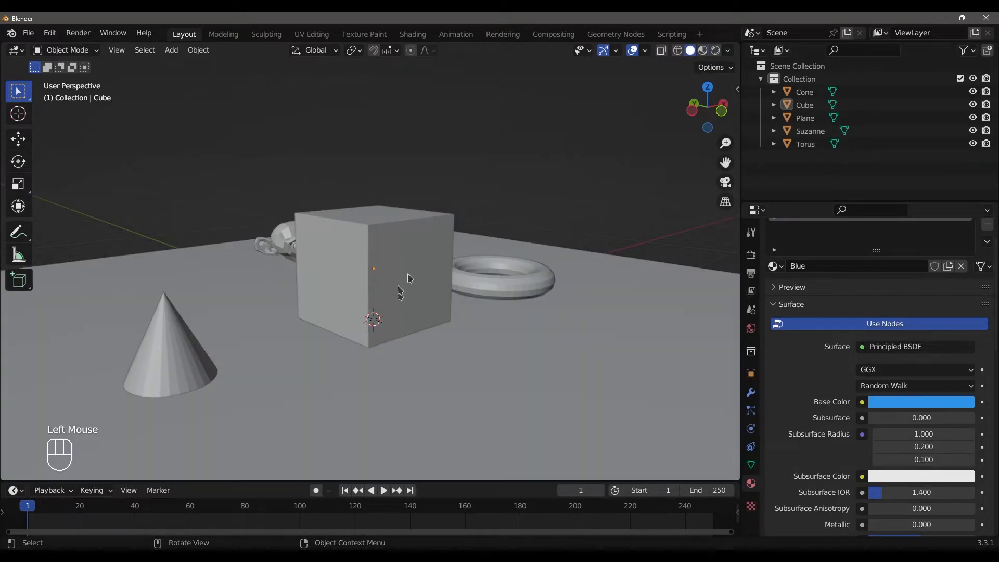
pyautogui.click(702, 50)
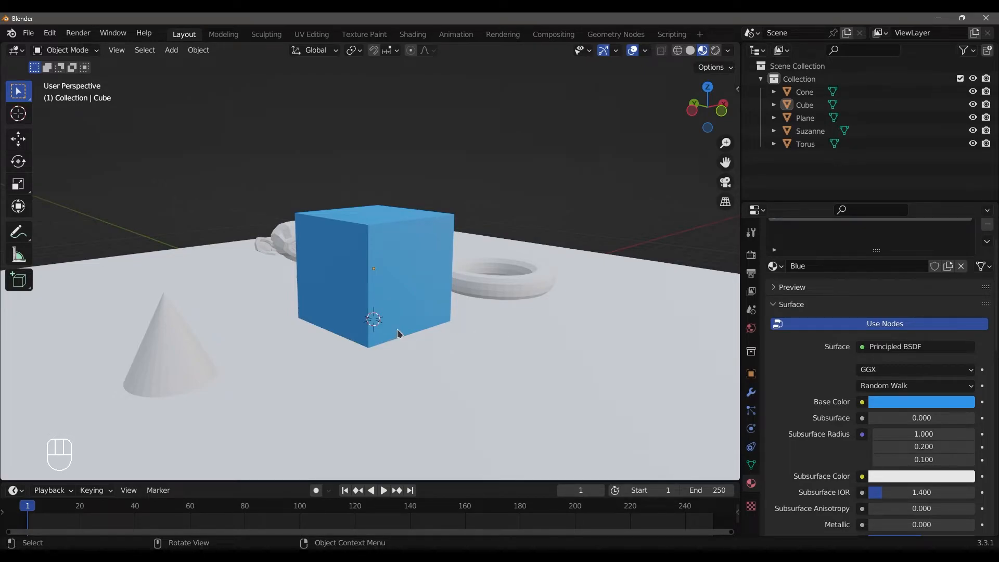
# Add a new material to the torus and name it Green
pyautogui.moveTo(432, 314); pyautogui.dragTo(487, 305, button='middle')
pyautogui.click(560, 311)
pyautogui.moveTo(560, 311); pyautogui.dragTo(673, 319, button='middle')
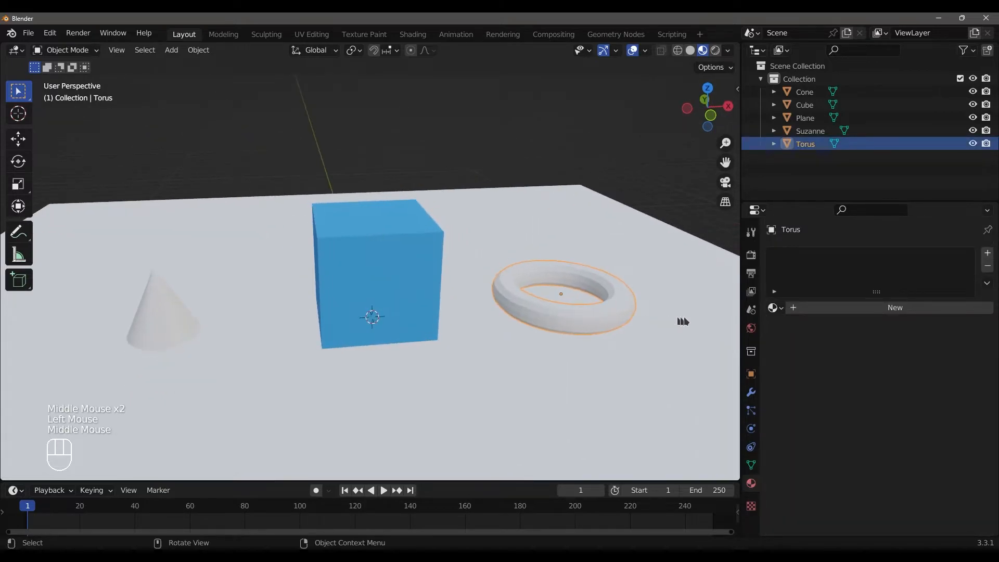
pyautogui.click(813, 310)
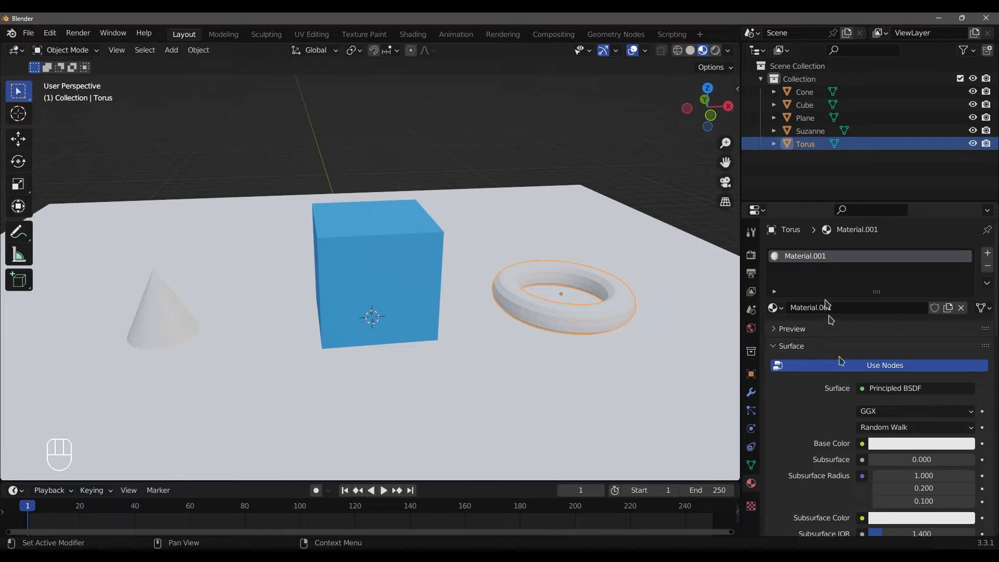
pyautogui.doubleClick(792, 308)
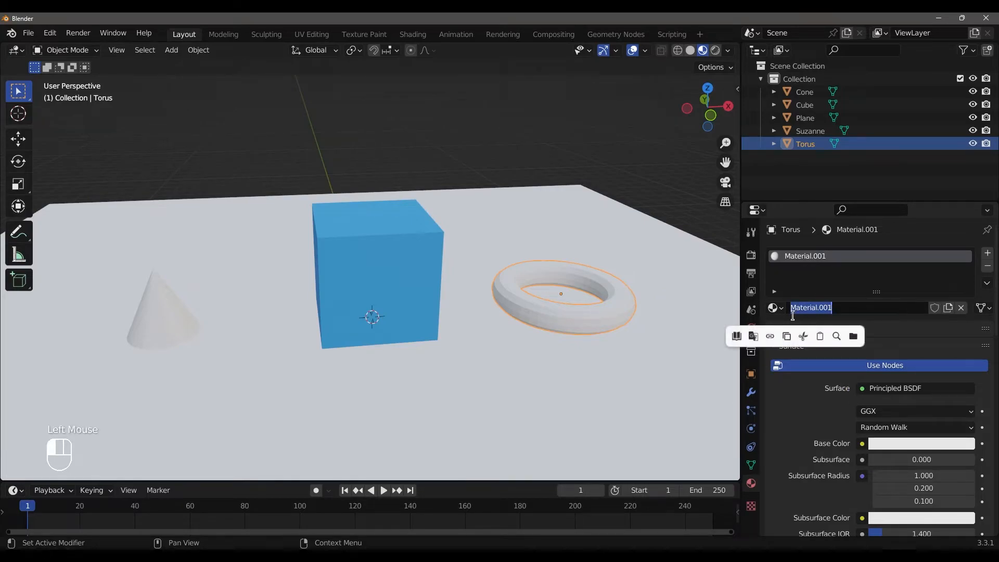
pyautogui.write('Green')
pyautogui.press('Return')
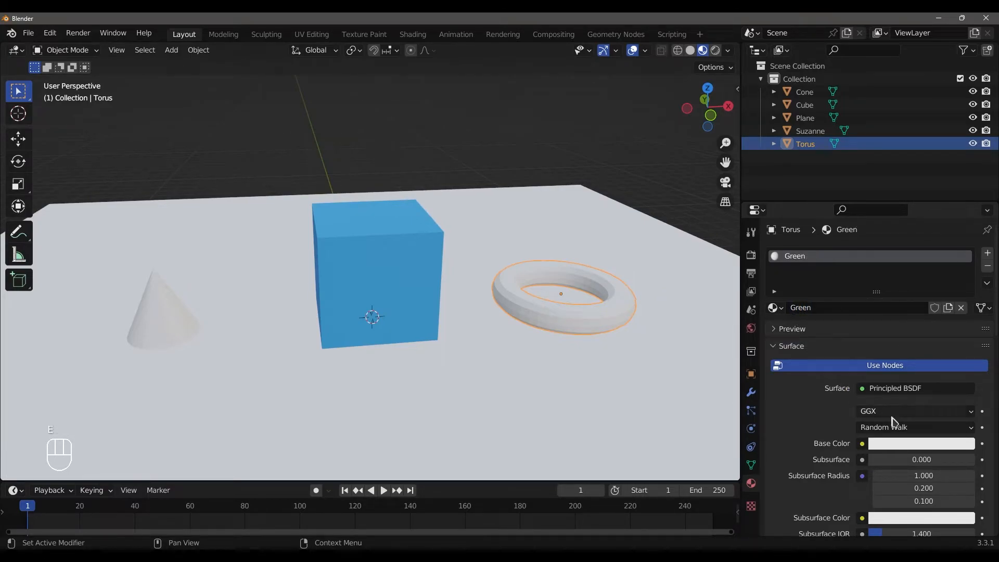
# Set the Green material's base color on the torus to green
pyautogui.click(899, 443)
pyautogui.click(891, 443)
pyautogui.click(890, 279)
pyautogui.moveTo(890, 278)
pyautogui.mouseDown()
pyautogui.moveTo(881, 277)
pyautogui.moveTo(891, 276)
pyautogui.mouseUp()
pyautogui.click(654, 300)
pyautogui.moveTo(656, 296)
pyautogui.mouseDown(button='middle')
pyautogui.moveTo(681, 281)
pyautogui.moveTo(638, 292)
pyautogui.mouseUp(button='middle')
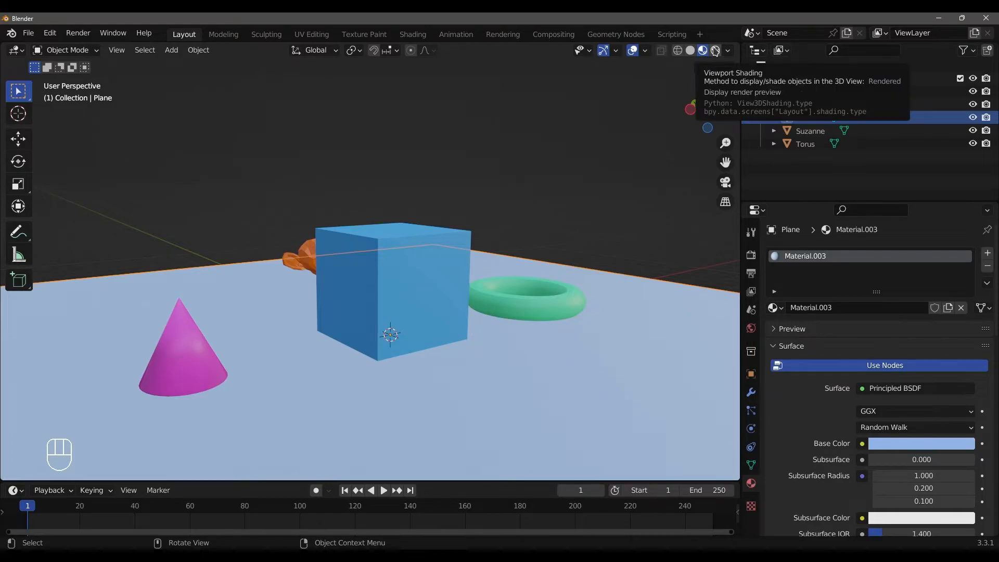
# Preview the colored scene in Rendered shading and return the viewport to Solid shading
pyautogui.click(716, 51)
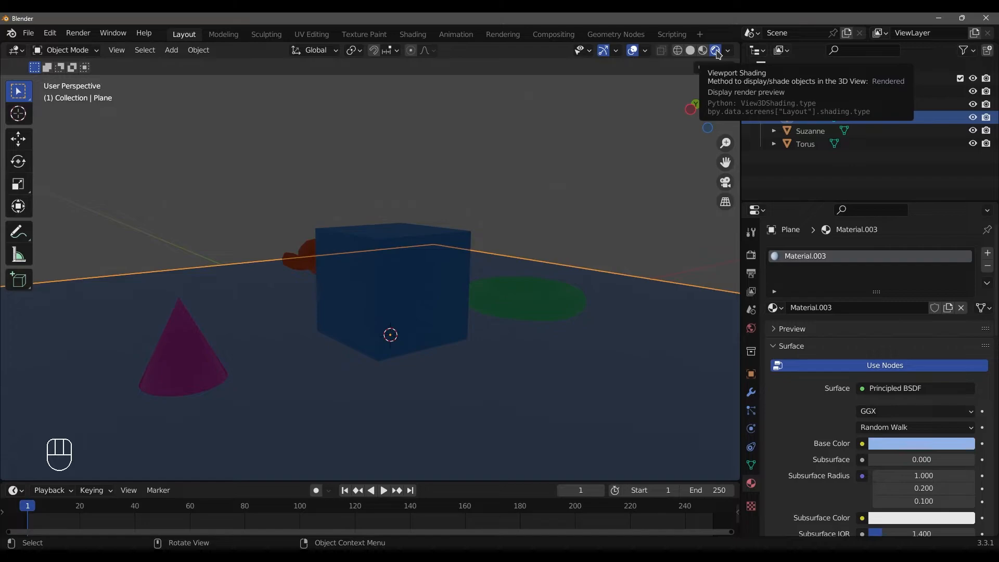
pyautogui.click(690, 50)
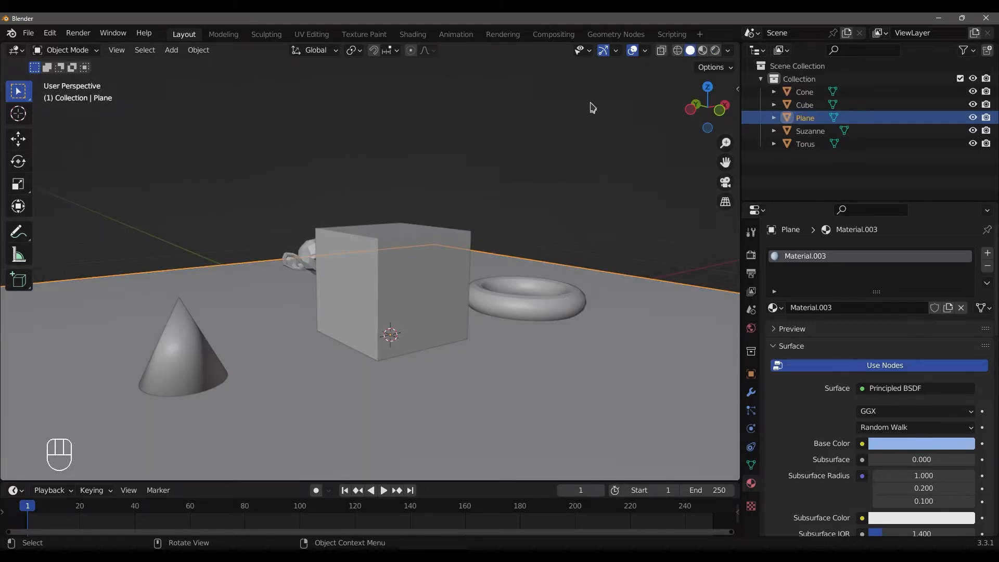
# Show the viewport gizmo options, and turn all gizmos off and back on
pyautogui.click(616, 51)
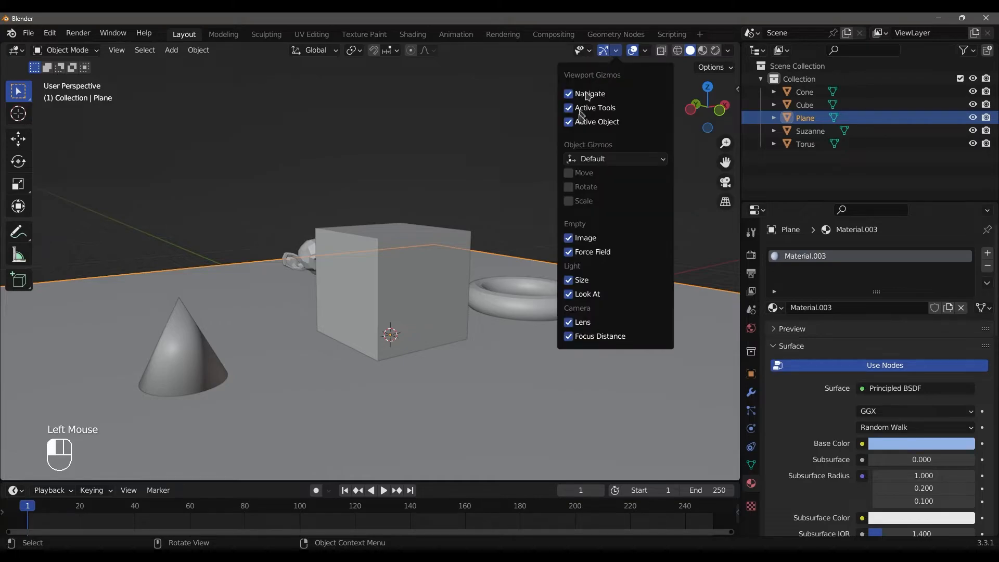
pyautogui.click(603, 52)
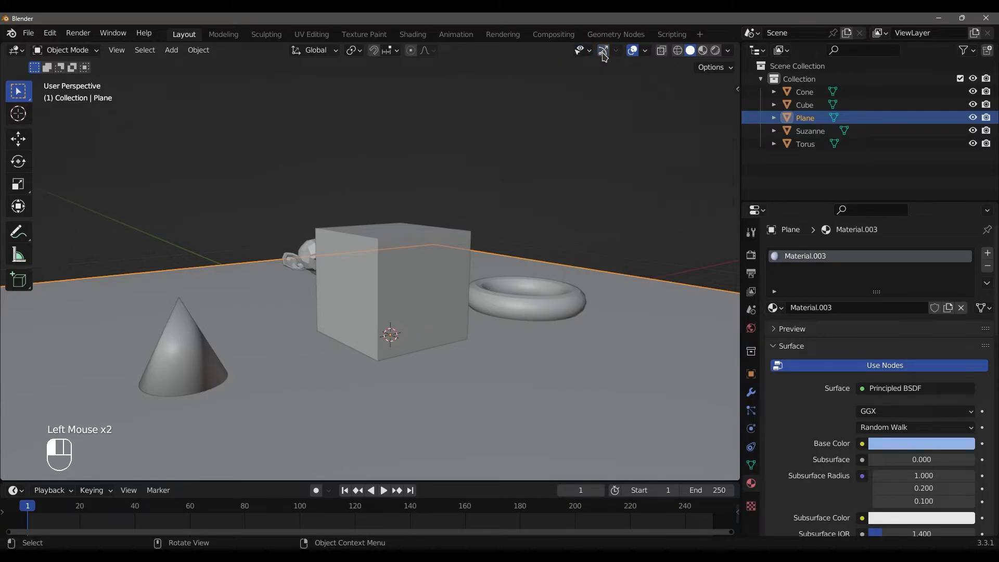
pyautogui.click(603, 52)
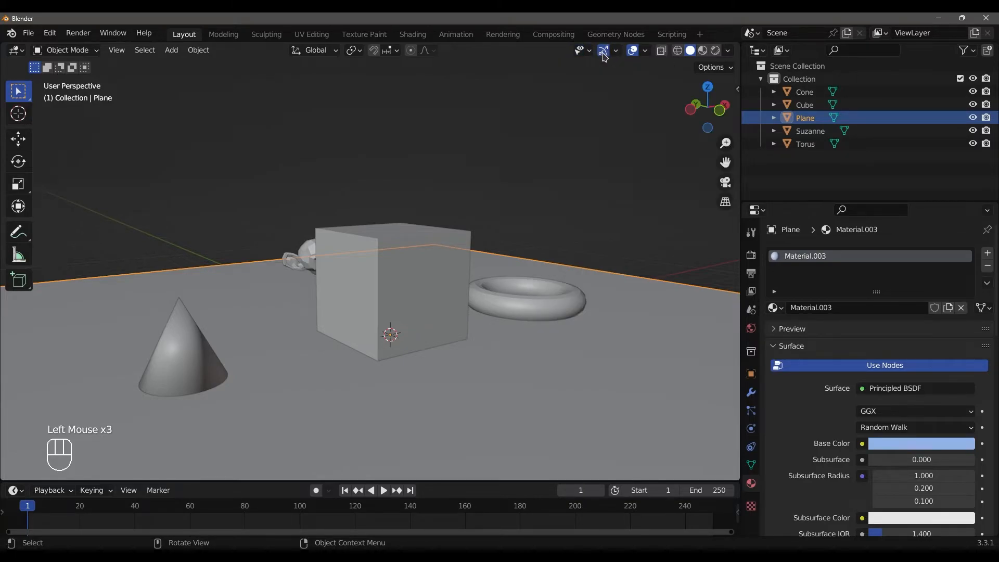
# Toggle the viewport overlays off and back on several times, leaving them shown
pyautogui.click(633, 52)
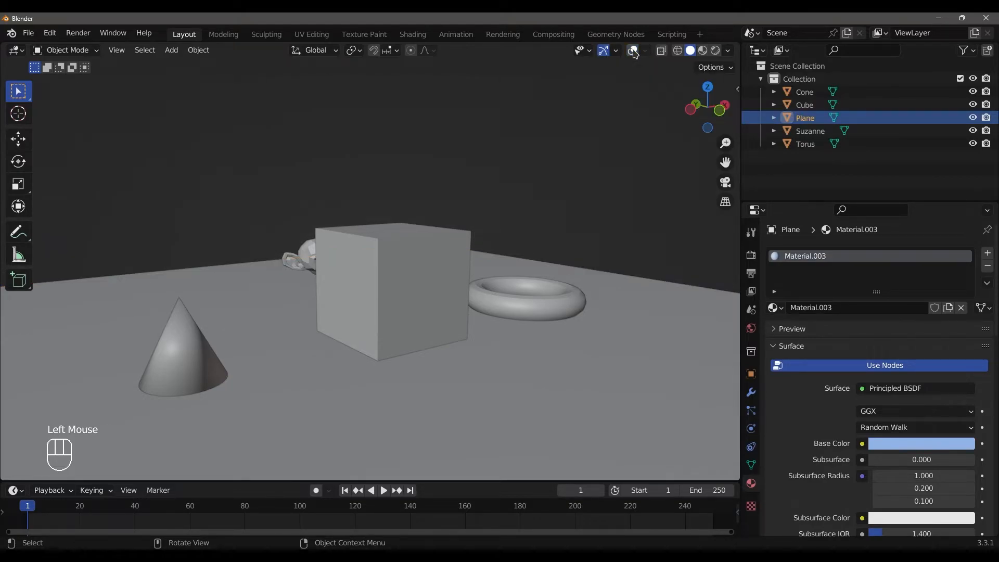
pyautogui.click(634, 52)
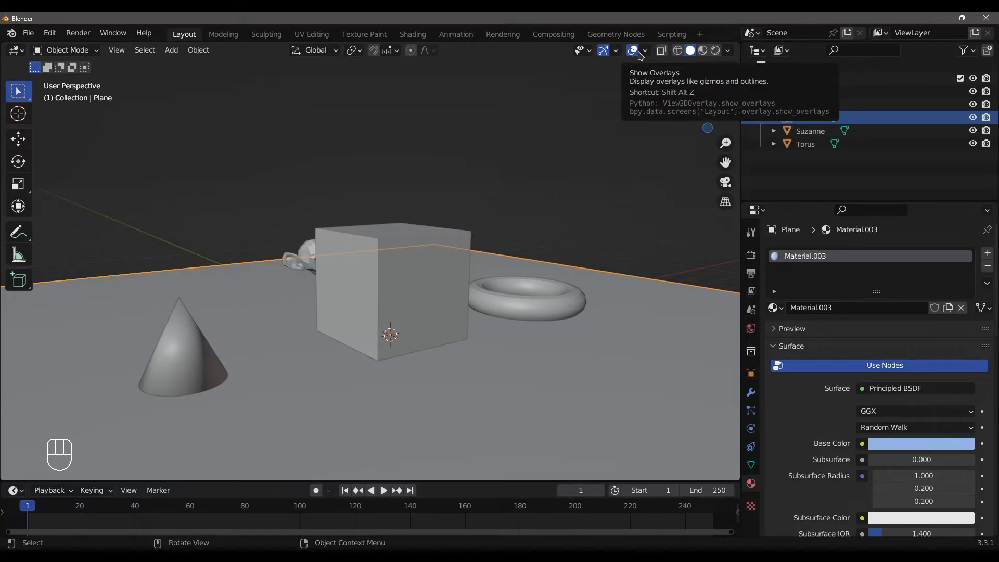
pyautogui.hotkey('shift', 'alt', 'z')
pyautogui.hotkey('shift', 'alt', 'z')
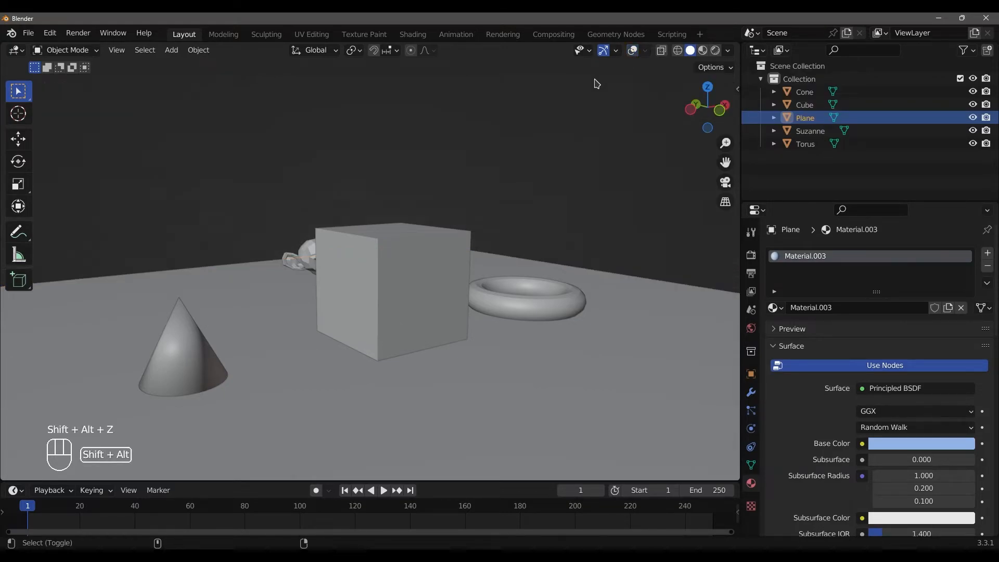
pyautogui.hotkey('shift', 'alt', 'z')
pyautogui.hotkey('shift', 'alt', 'z')
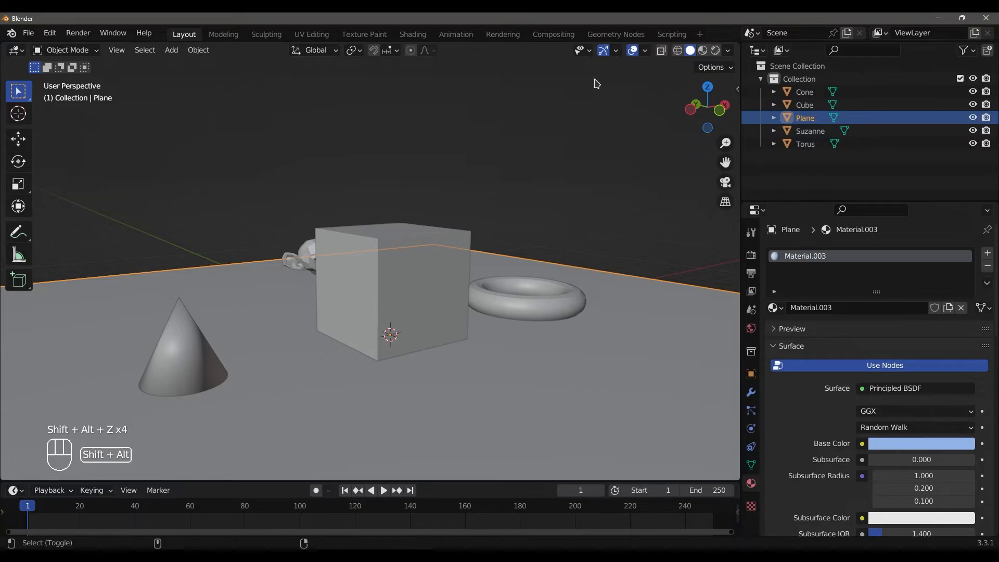
pyautogui.click(632, 50)
pyautogui.click(632, 50)
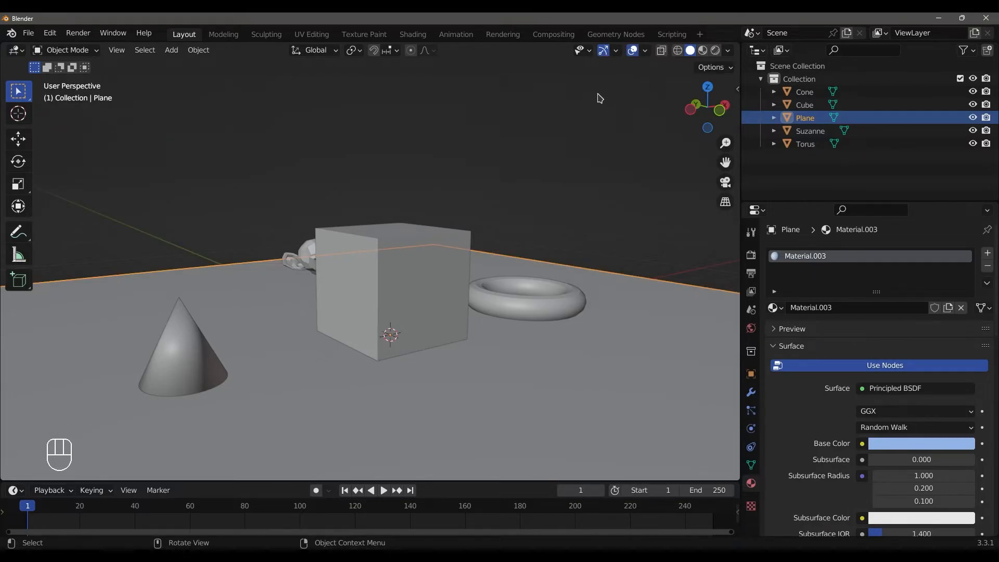
# Toggle the viewport gizmos off and back on twice, leaving them shown
pyautogui.hotkey('ctrl', '`')
pyautogui.hotkey('ctrl', '`')
pyautogui.hotkey('ctrl', '`')
pyautogui.hotkey('ctrl', '`')
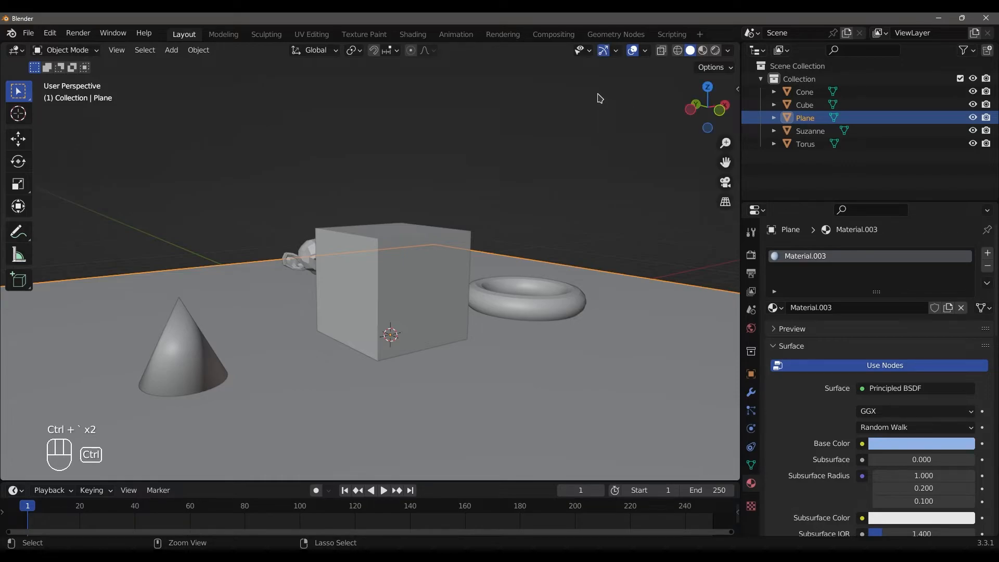
# Toggle the viewport gizmos off and back on, and turn X-ray display on and off
pyautogui.hotkey('ctrl', '`')
pyautogui.hotkey('ctrl', '`')
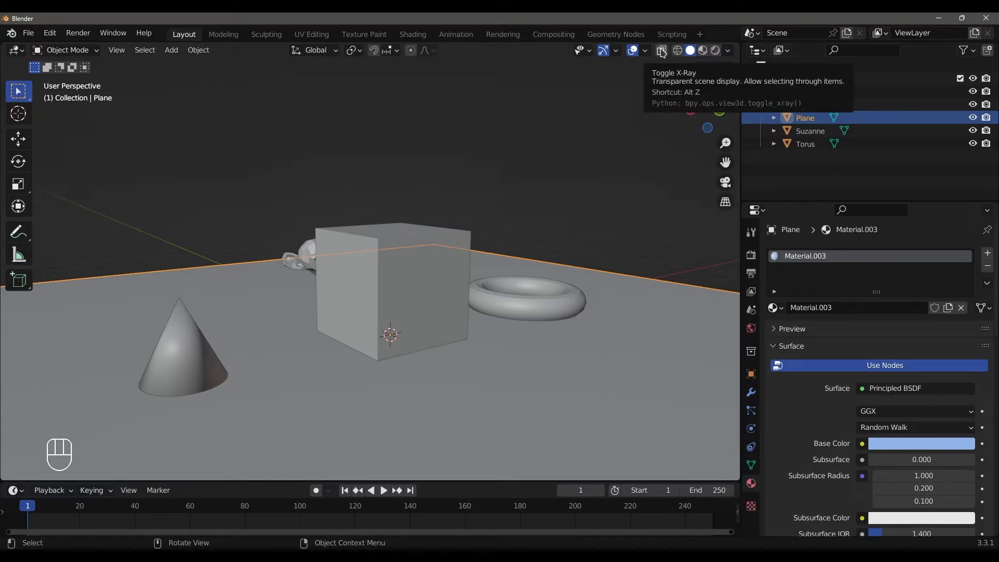
pyautogui.click(661, 51)
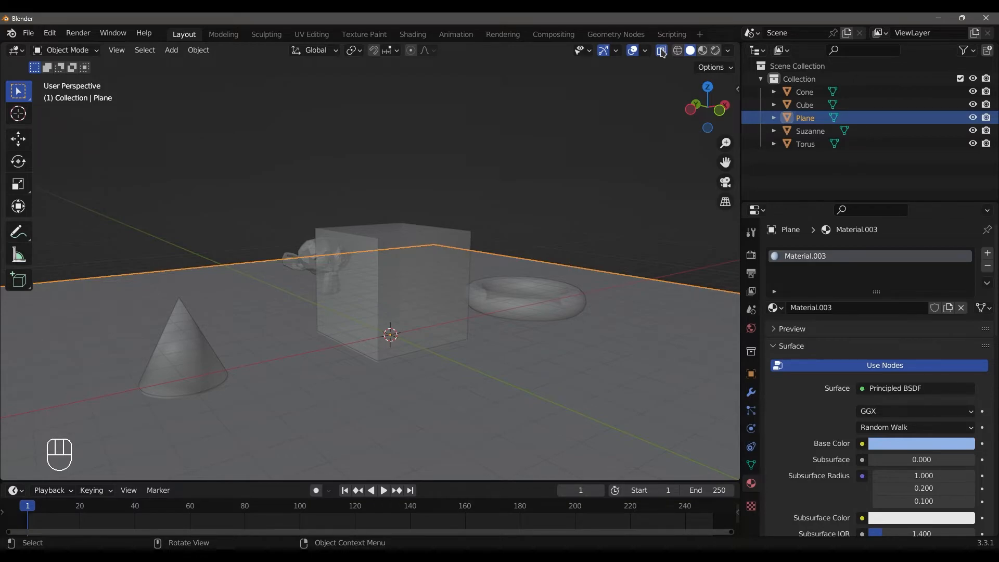
pyautogui.click(661, 51)
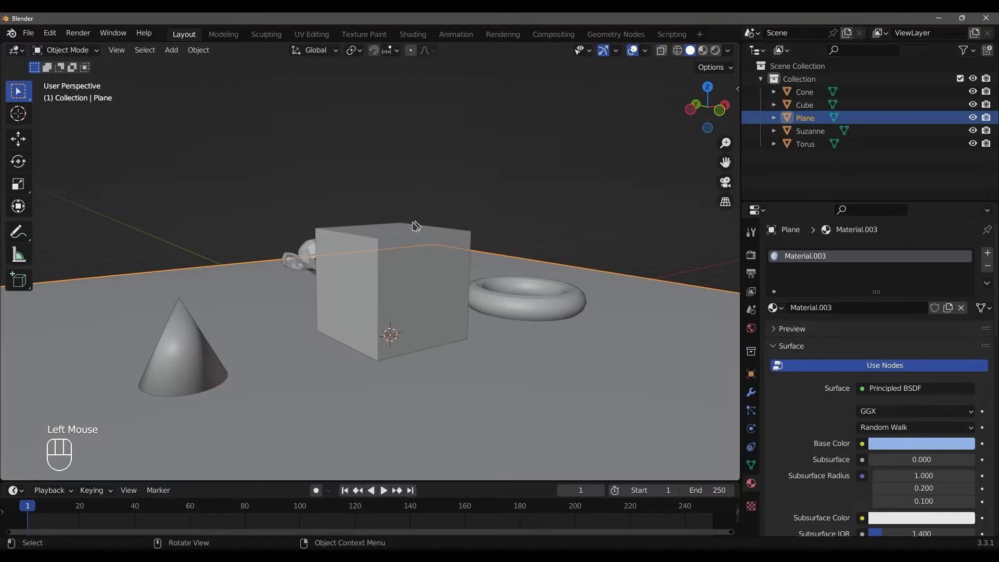
# Select the monkey head behind the cube, clear the selection, and toggle X-ray repeatedly, leaving it off
pyautogui.click(372, 279)
pyautogui.moveTo(375, 279); pyautogui.dragTo(330, 259, button='middle')
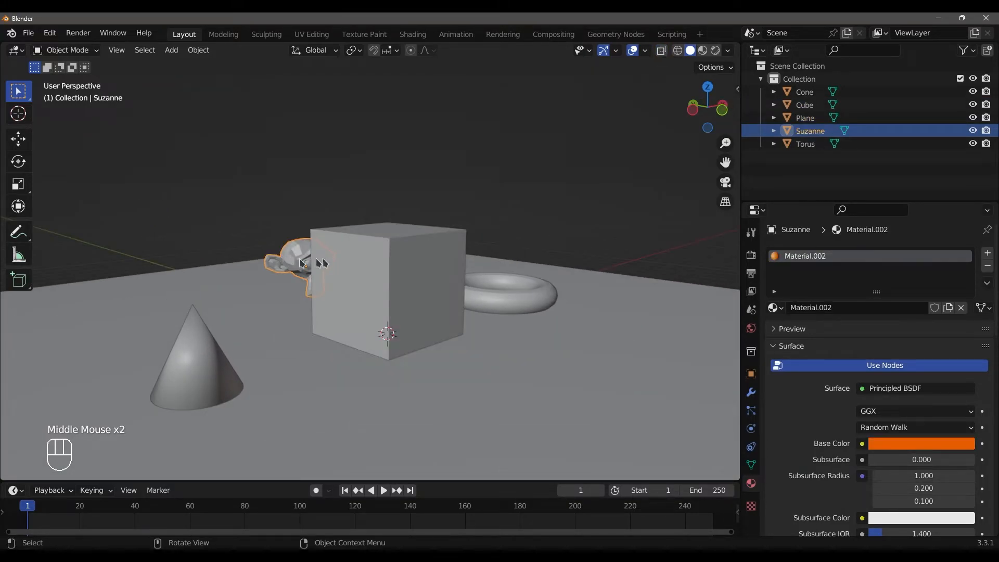
pyautogui.moveTo(304, 263); pyautogui.dragTo(338, 274, button='middle')
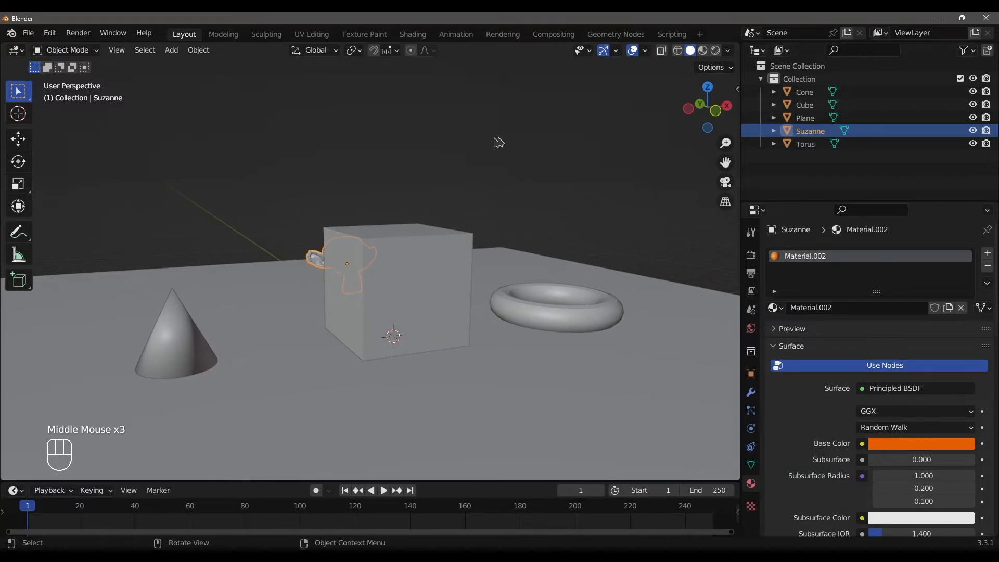
pyautogui.click(661, 52)
pyautogui.click(340, 280)
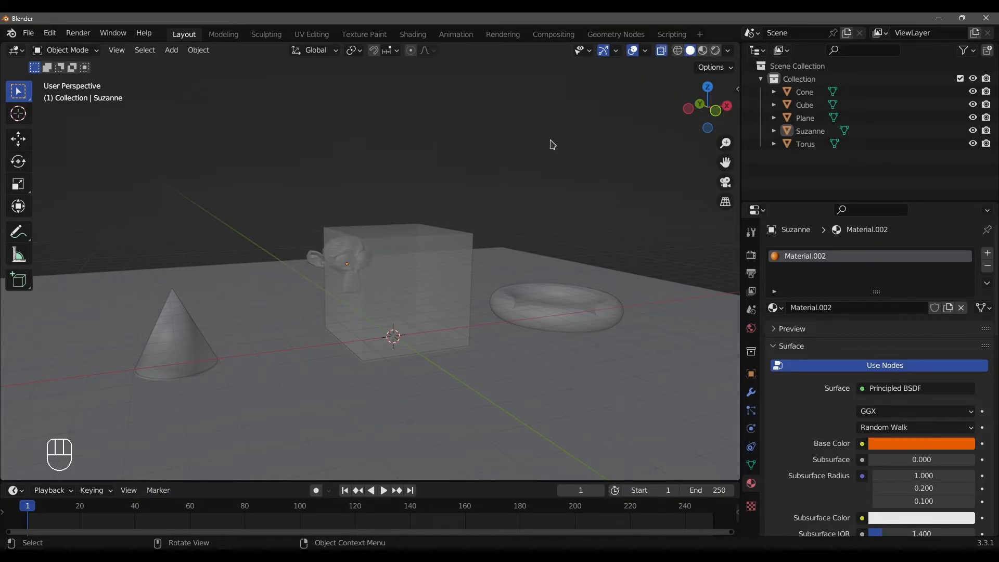
pyautogui.hotkey('alt', 'z')
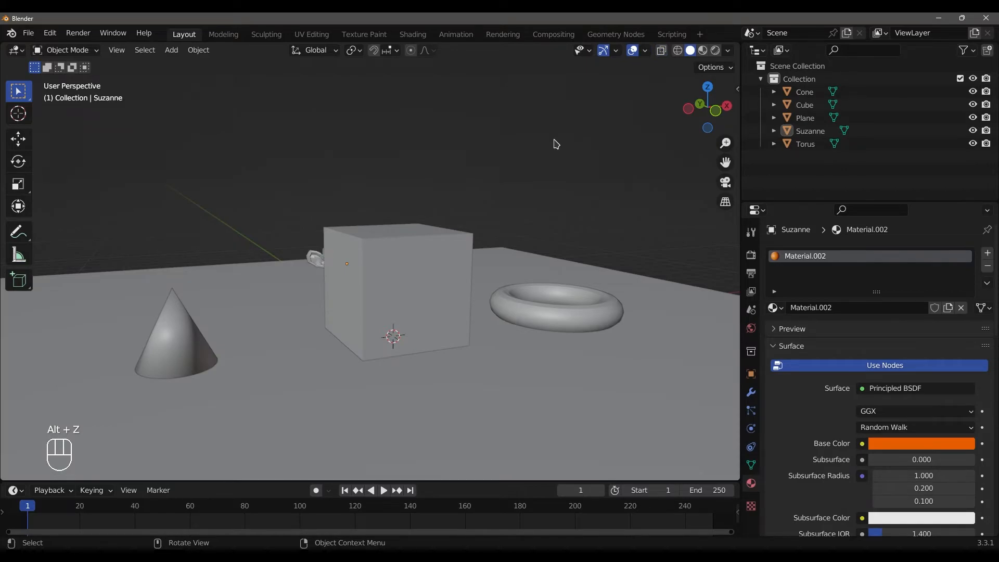
pyautogui.hotkey('alt', 'z')
pyautogui.hotkey('alt', 'z')
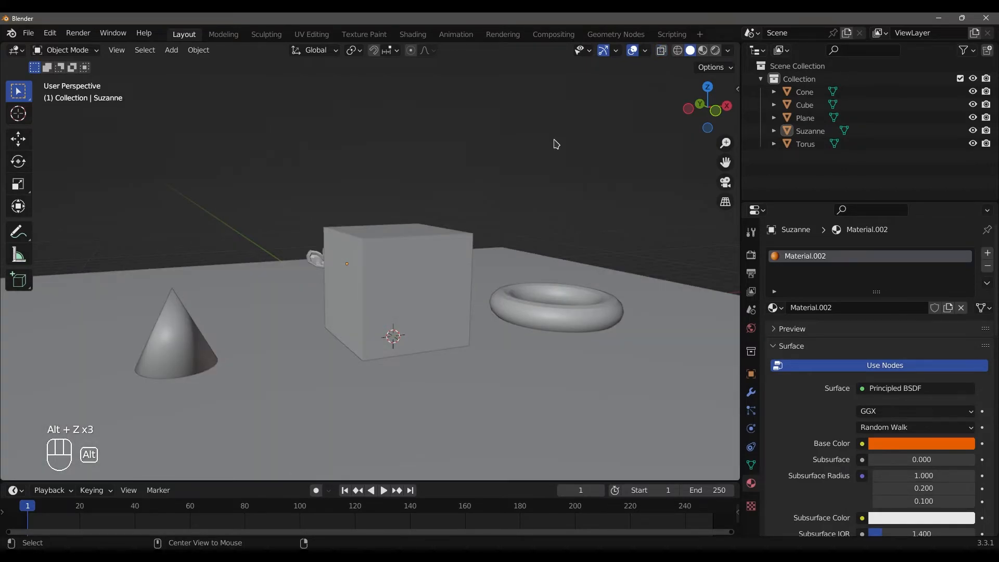
# Select the monkey head and the cube together and enter Edit Mode
pyautogui.moveTo(626, 94); pyautogui.dragTo(632, 118, button='middle')
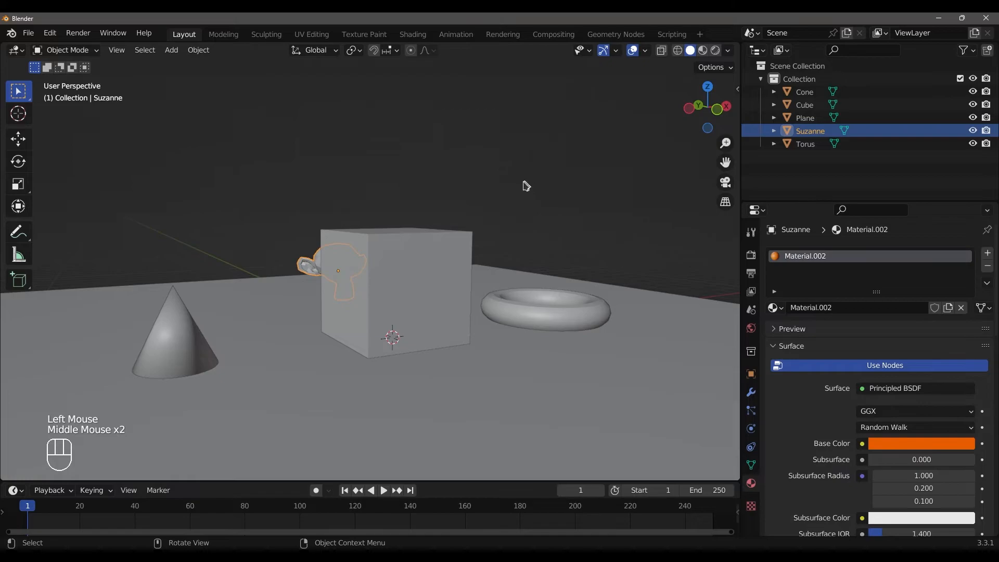
pyautogui.moveTo(513, 186); pyautogui.dragTo(492, 194, button='middle')
pyautogui.doubleClick(371, 270)
pyautogui.click(369, 270)
pyautogui.moveTo(368, 270); pyautogui.dragTo(378, 248, button='middle')
pyautogui.keyDown('shift'); pyautogui.click(294, 263); pyautogui.keyUp('shift')
pyautogui.click(65, 50)
pyautogui.click(70, 82)
# Box-select the vertices of the cube and monkey head with X-ray off, and inspect the selection around the cube
pyautogui.scroll(-1, 370, 241)
pyautogui.scroll(1, 370, 242)
pyautogui.scroll(-2, 368, 241)
pyautogui.moveTo(371, 241); pyautogui.dragTo(367, 243, button='middle')
pyautogui.moveTo(459, 199); pyautogui.dragTo(311, 393)
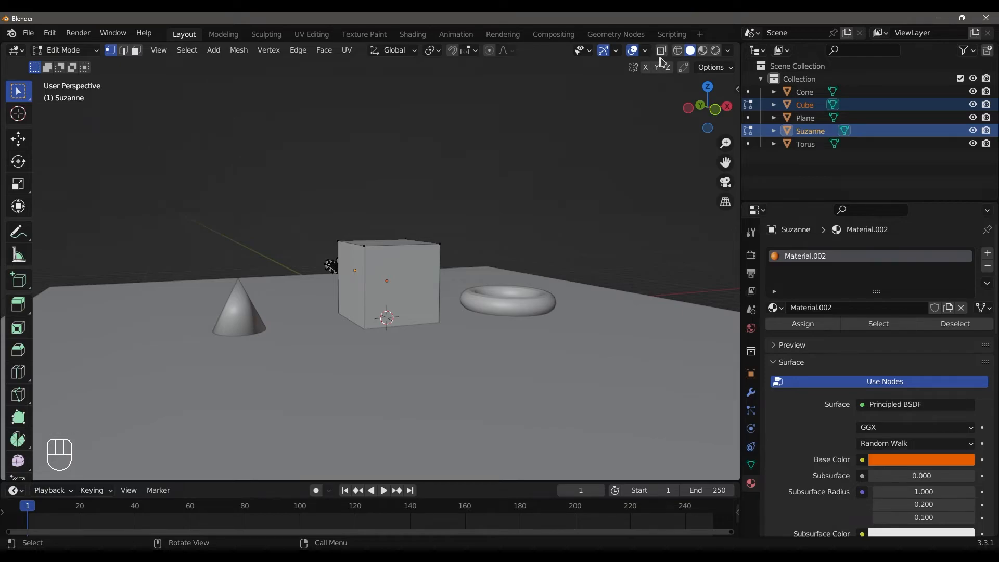
pyautogui.moveTo(457, 183); pyautogui.dragTo(317, 278)
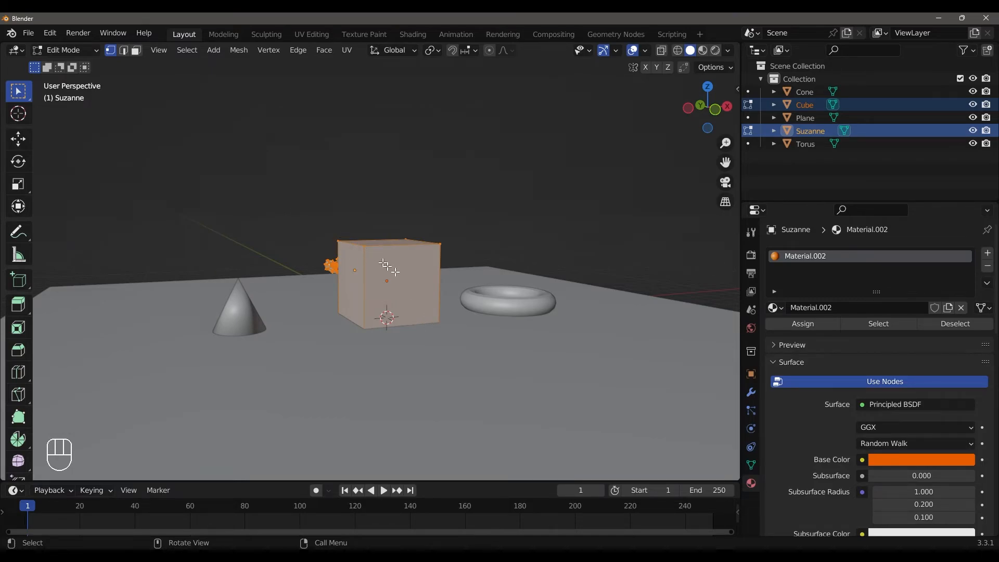
pyautogui.moveTo(335, 251); pyautogui.dragTo(472, 286, button='middle')
pyautogui.moveTo(333, 290); pyautogui.dragTo(376, 293, button='middle')
pyautogui.moveTo(376, 293); pyautogui.dragTo(333, 280, button='middle')
pyautogui.scroll(1, 385, 315)
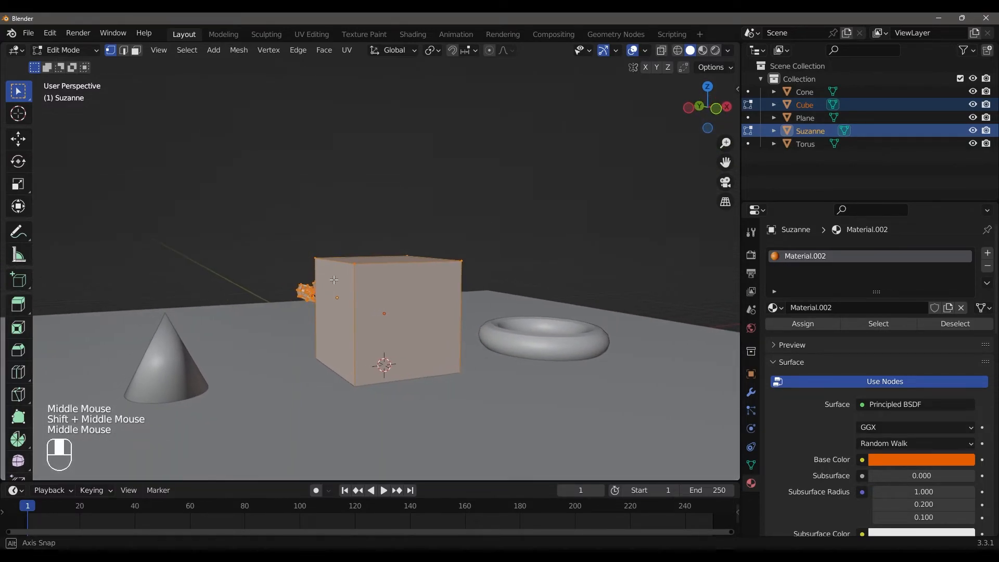
# Turn on X-ray and box-select all vertices of the cube and monkey head, including the hidden ones
pyautogui.click(662, 50)
pyautogui.scroll(-1, 276, 228)
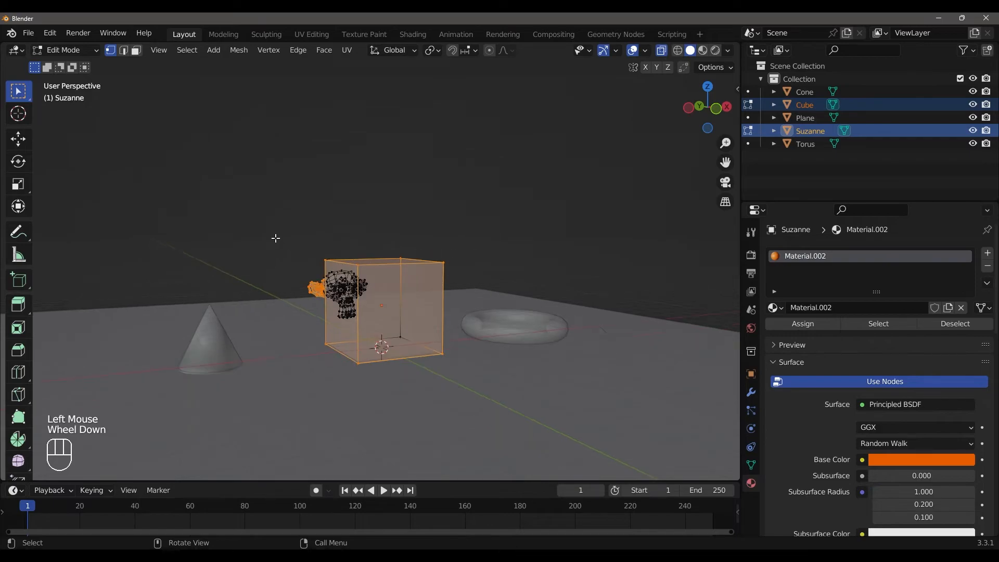
pyautogui.moveTo(274, 205); pyautogui.dragTo(453, 383)
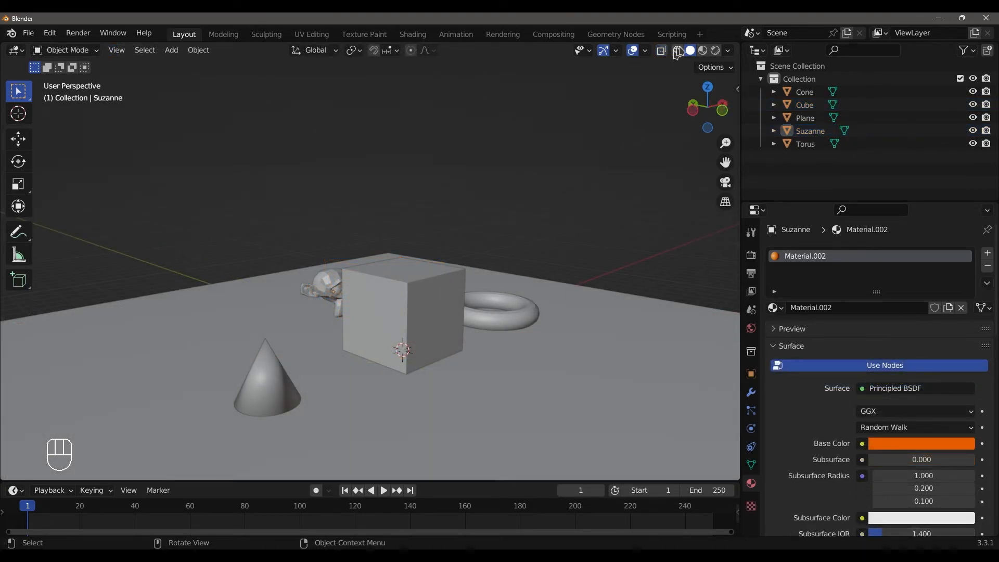
# Show the viewport shading and overlay options, and switch the viewport to Wireframe shading
pyautogui.click(727, 51)
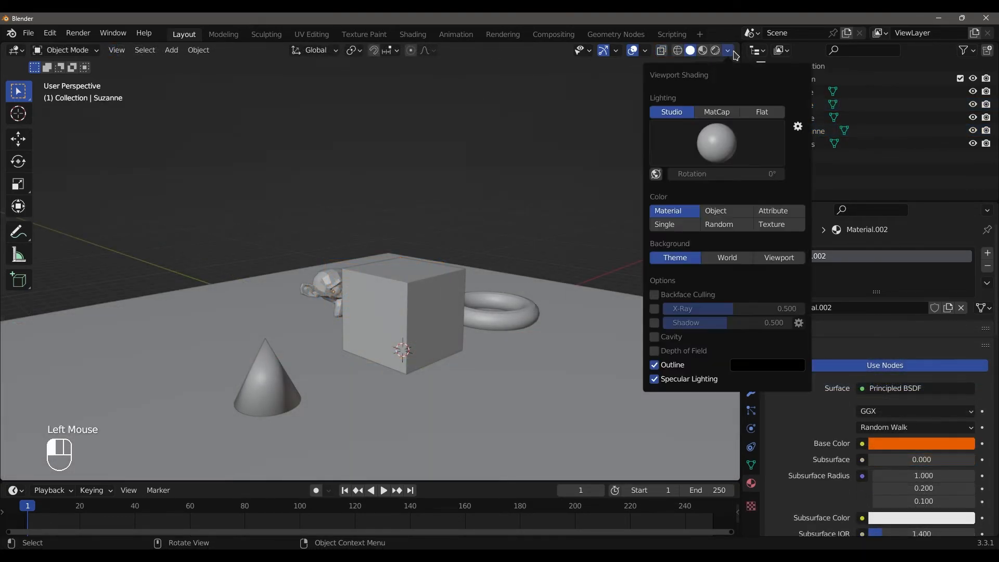
pyautogui.click(645, 51)
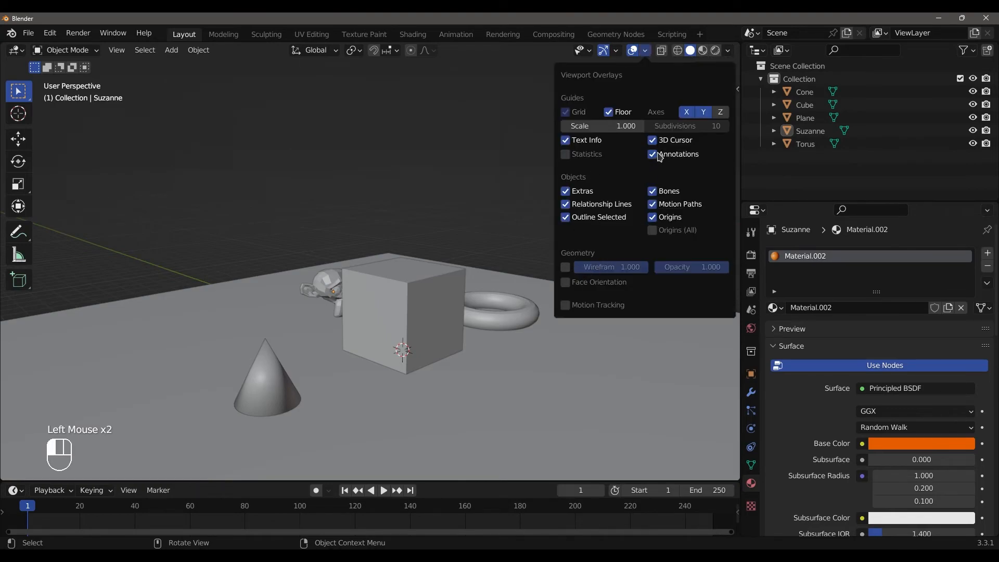
pyautogui.click(677, 50)
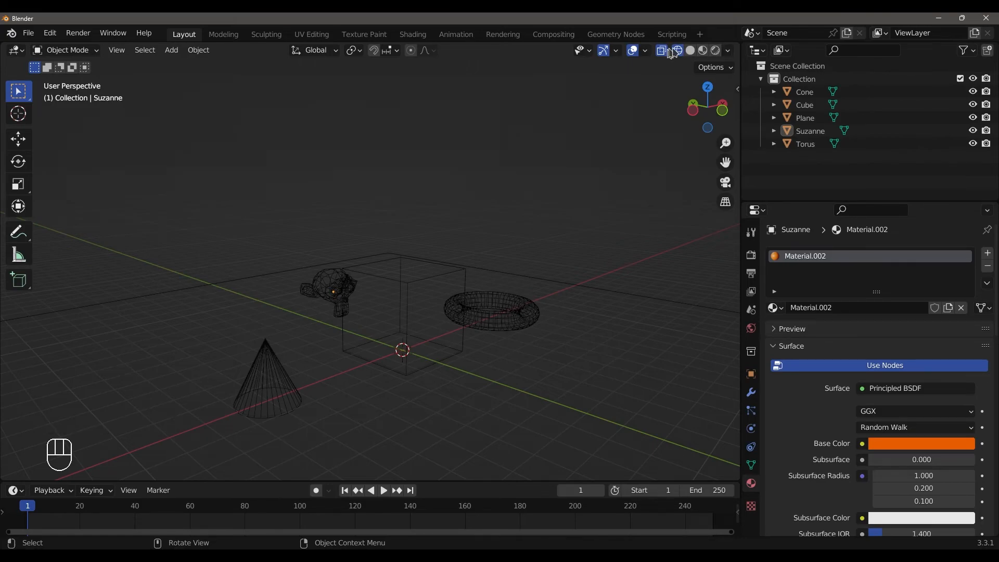
# Set the wireframe color to Random after trying Object, and preview the World and Viewport backgrounds before restoring Theme
pyautogui.click(729, 51)
pyautogui.click(727, 112)
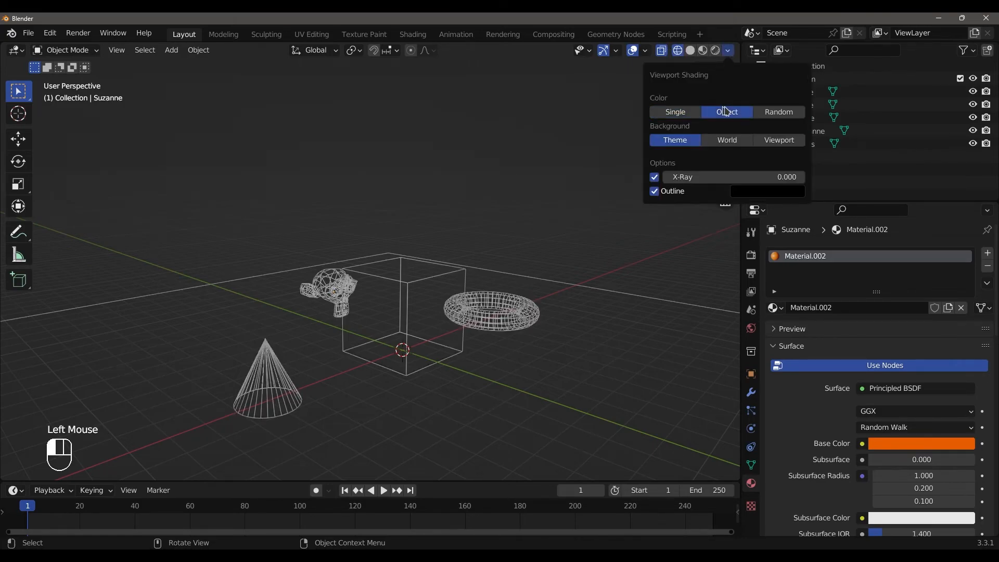
pyautogui.click(781, 112)
pyautogui.click(726, 140)
pyautogui.click(775, 141)
pyautogui.click(675, 140)
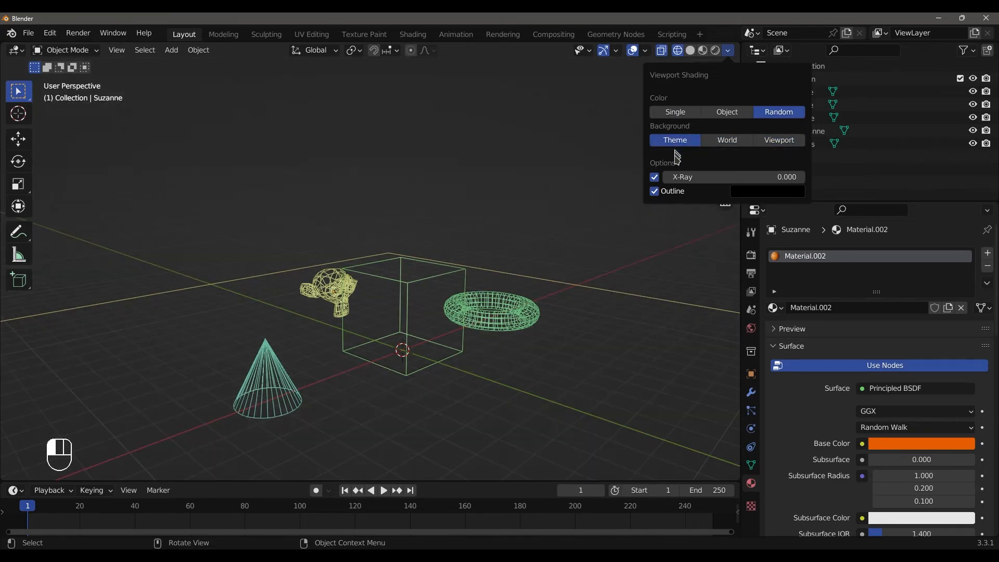
# Switch to Solid shading and apply the fifth Studio light preset
pyautogui.click(690, 51)
pyautogui.click(728, 50)
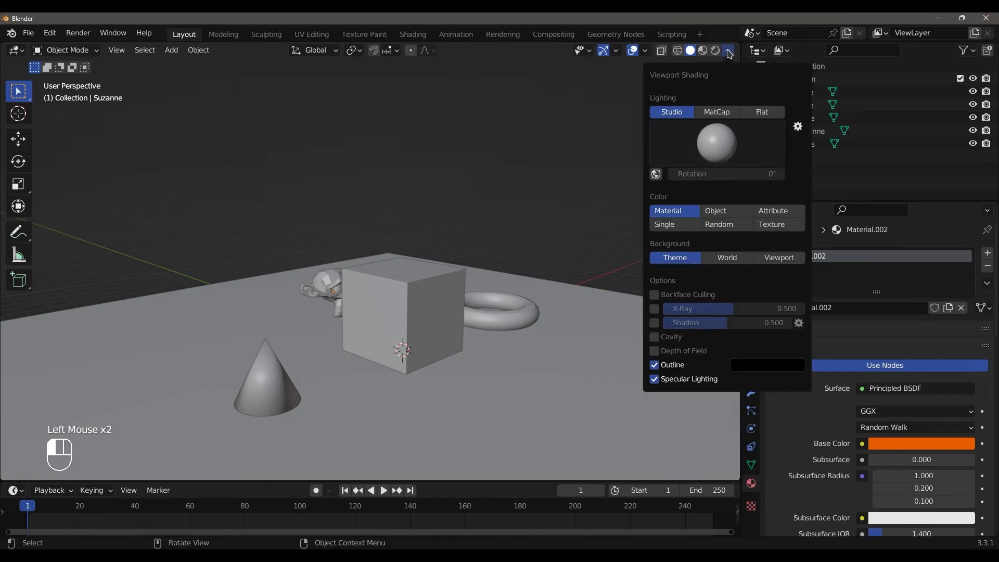
pyautogui.click(721, 134)
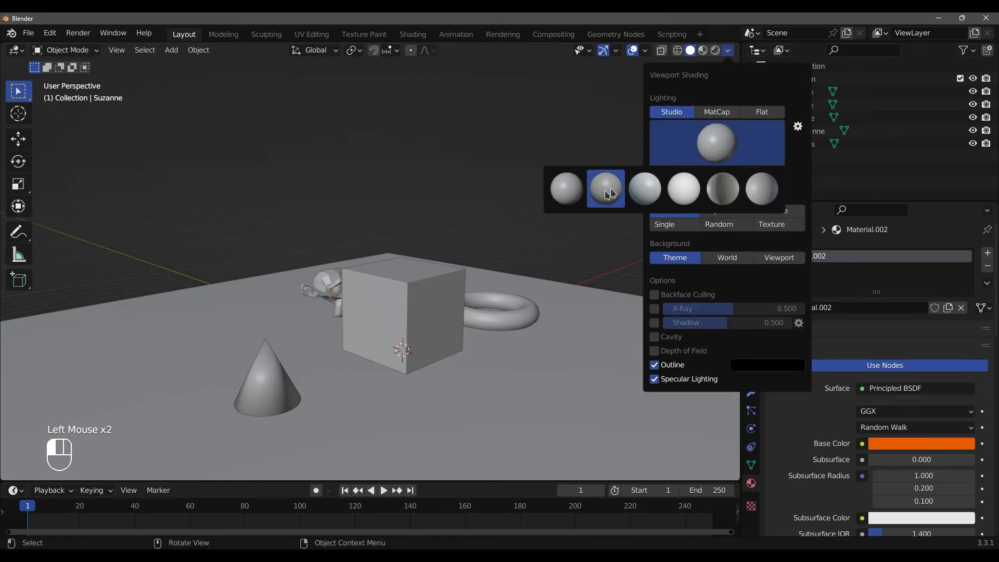
pyautogui.click(722, 190)
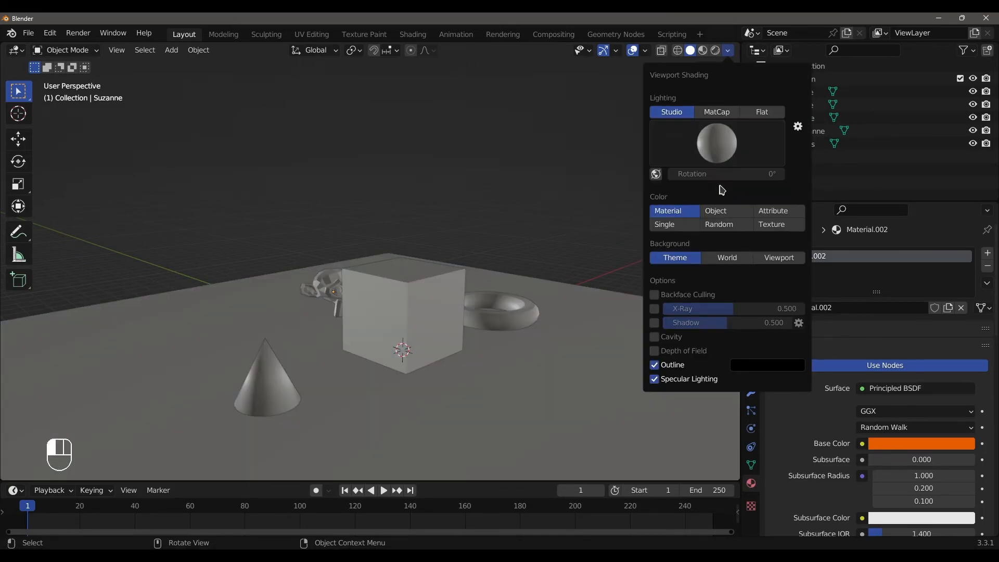
# Switch the lighting to MatCap and try the glossy red and the rainbow normal-colored presets
pyautogui.click(716, 112)
pyautogui.click(716, 143)
pyautogui.click(717, 227)
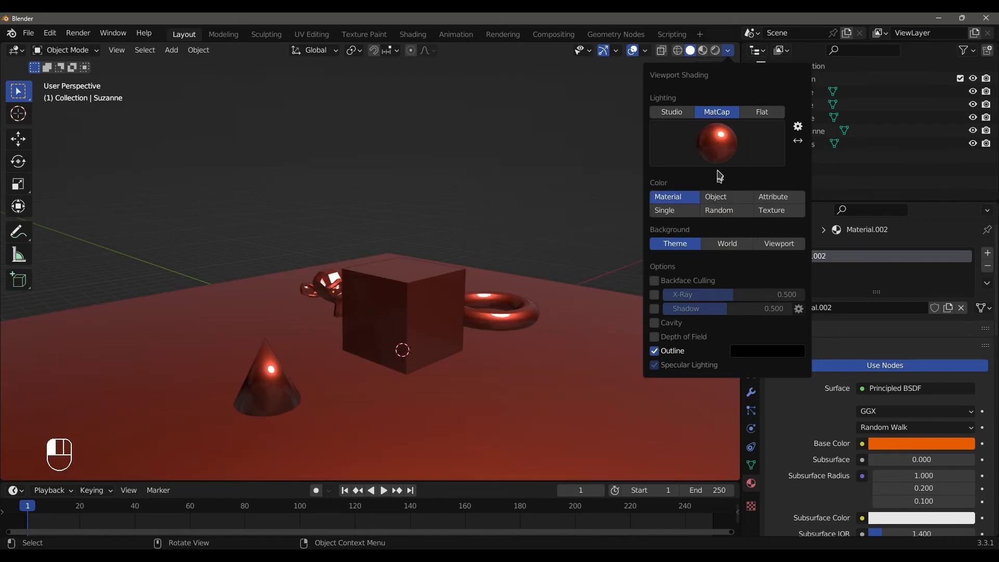
pyautogui.click(716, 143)
pyautogui.click(731, 207)
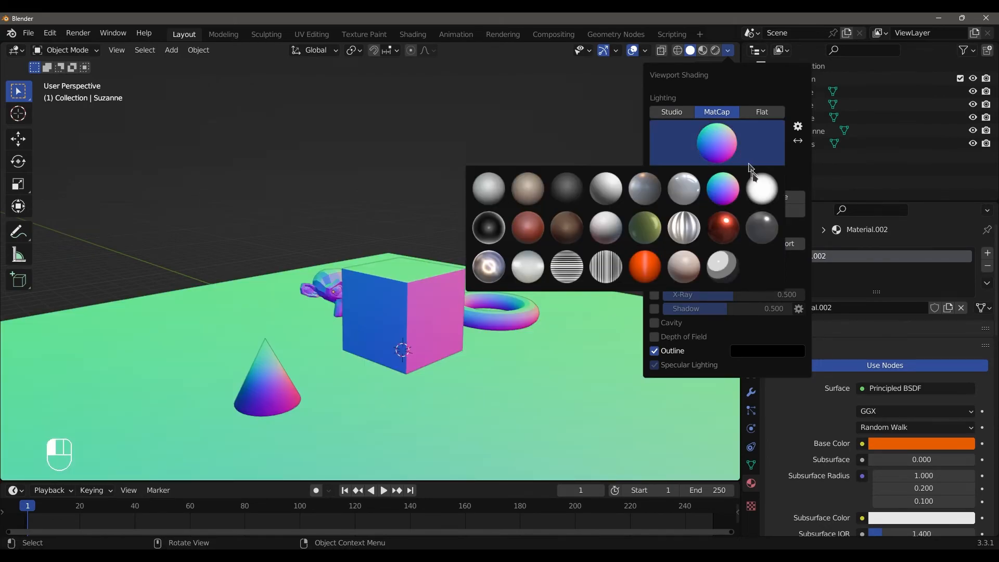
# Preview Flat lighting, and return to Studio lighting with the second light preset
pyautogui.click(672, 112)
pyautogui.click(761, 111)
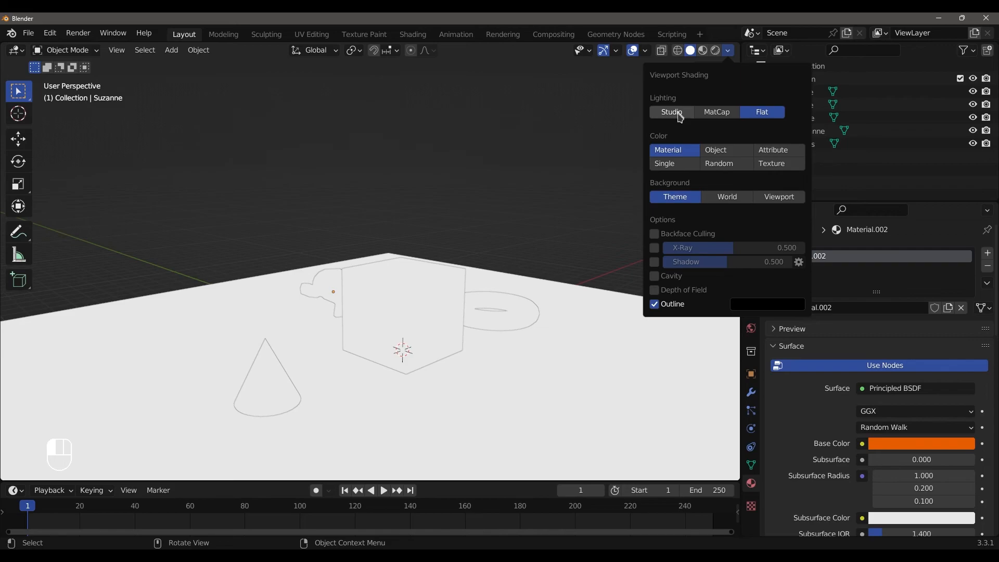
pyautogui.click(672, 112)
pyautogui.click(717, 143)
pyautogui.click(605, 185)
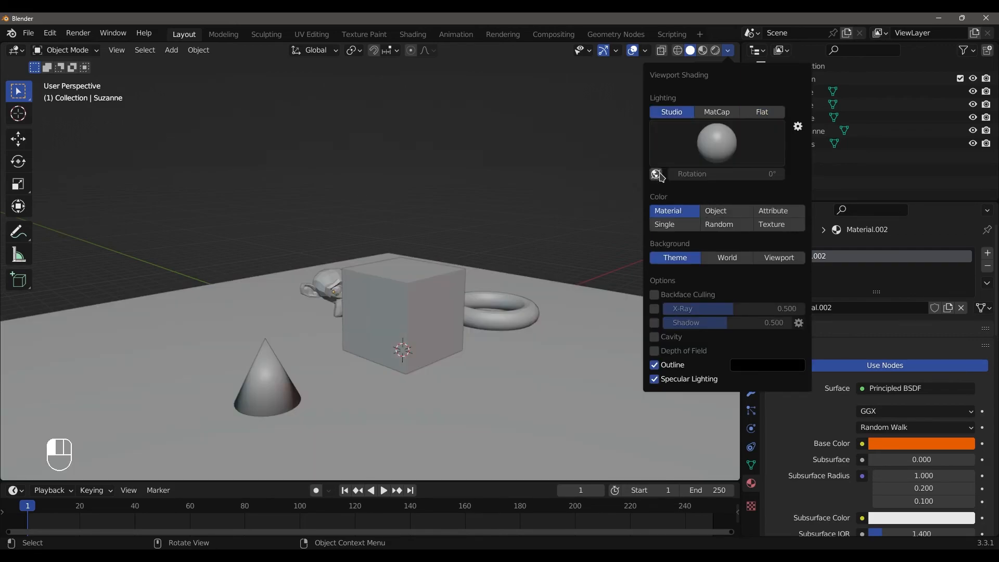
# Turn on world space lighting and try rotating the studio light, keeping its rotation at 0°
pyautogui.click(656, 174)
pyautogui.moveTo(676, 173)
pyautogui.mouseDown()
pyautogui.moveTo(770, 174)
pyautogui.moveTo(650, 174)
pyautogui.moveTo(686, 174)
pyautogui.mouseUp()
pyautogui.rightClick(687, 174)
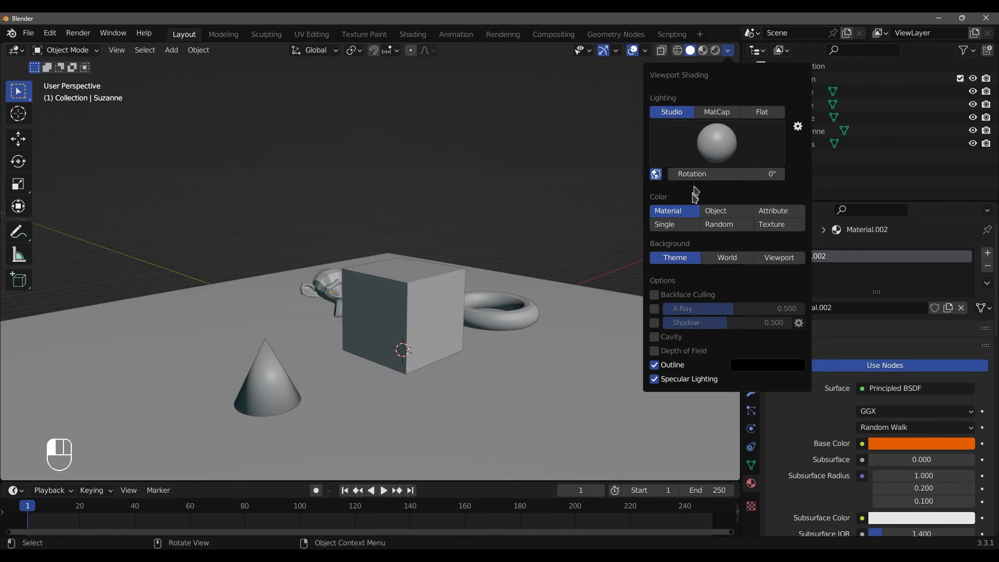
# Try the Object, Attribute and Texture color modes, and set the Solid shading color to Random
pyautogui.click(714, 213)
pyautogui.click(719, 224)
pyautogui.click(772, 224)
pyautogui.click(773, 211)
pyautogui.click(772, 225)
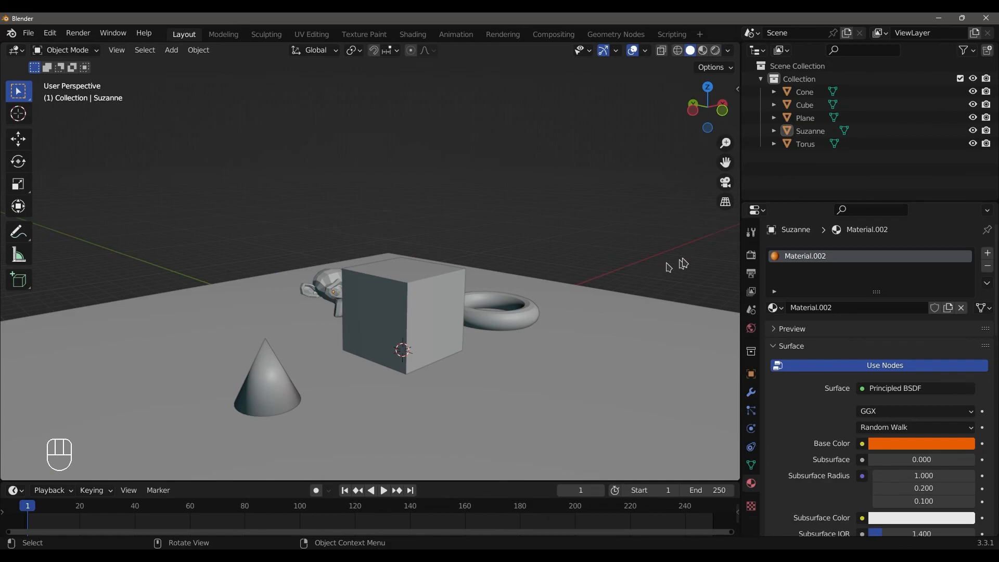
pyautogui.click(727, 50)
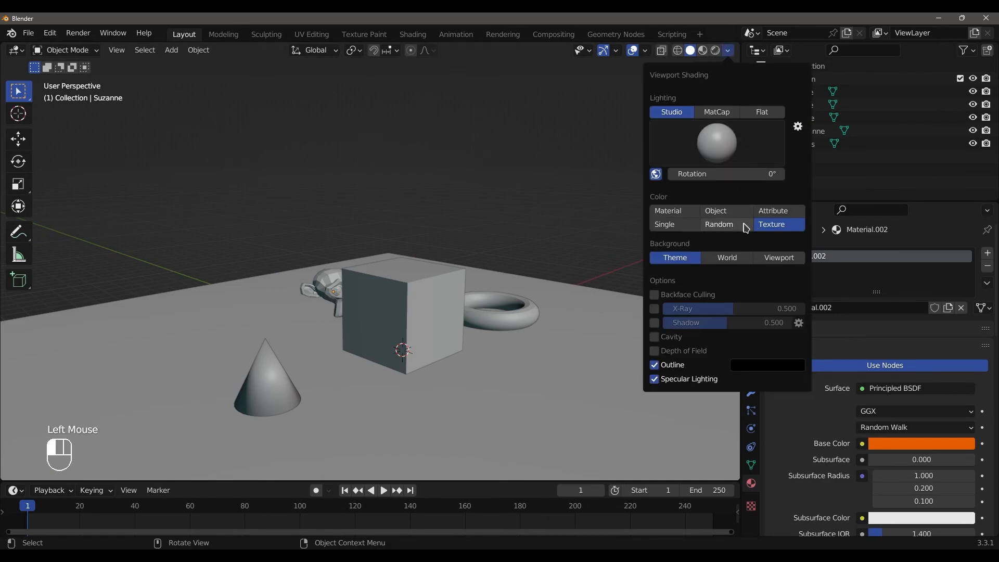
pyautogui.click(727, 50)
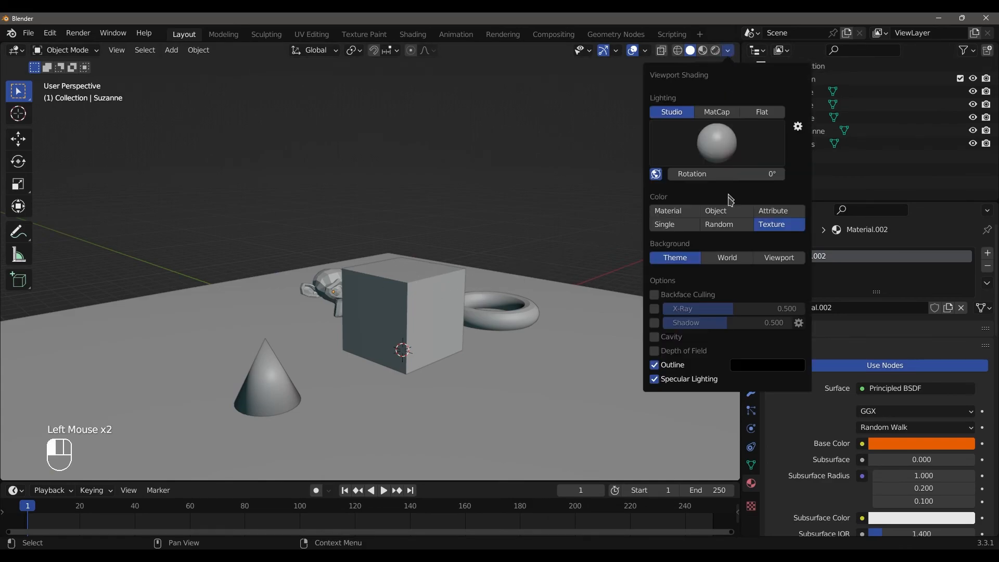
pyautogui.click(722, 227)
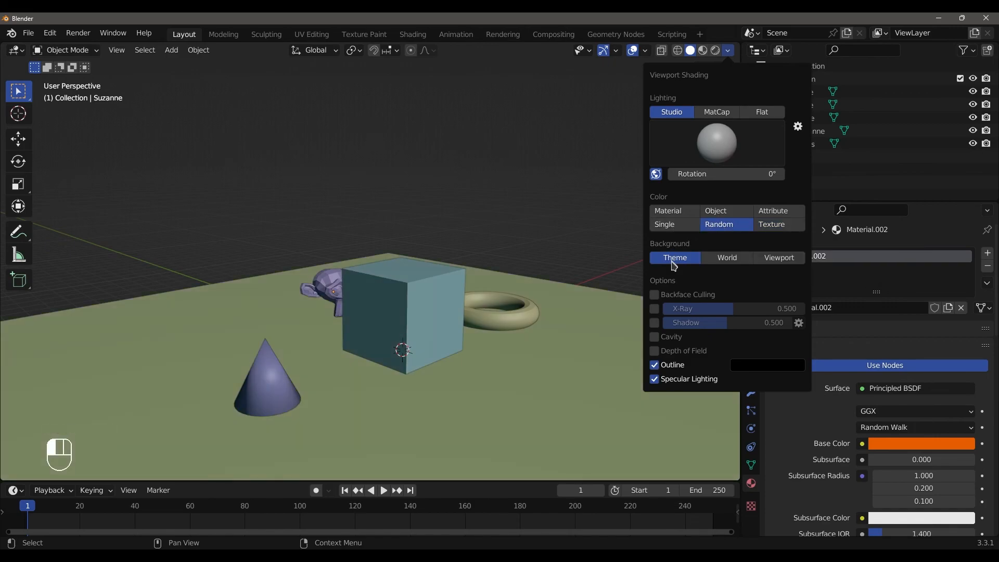
# Preview the World background and restore Theme, and turn the X-Ray option on and back off
pyautogui.click(711, 260)
pyautogui.click(684, 259)
pyautogui.click(655, 309)
pyautogui.click(654, 312)
# Enable Shadow at 0.500, Cavity and Depth of Field in the Solid shading options
pyautogui.click(654, 324)
pyautogui.moveTo(723, 323)
pyautogui.mouseDown()
pyautogui.moveTo(788, 324)
pyautogui.moveTo(726, 324)
pyautogui.mouseUp()
pyautogui.click(657, 339)
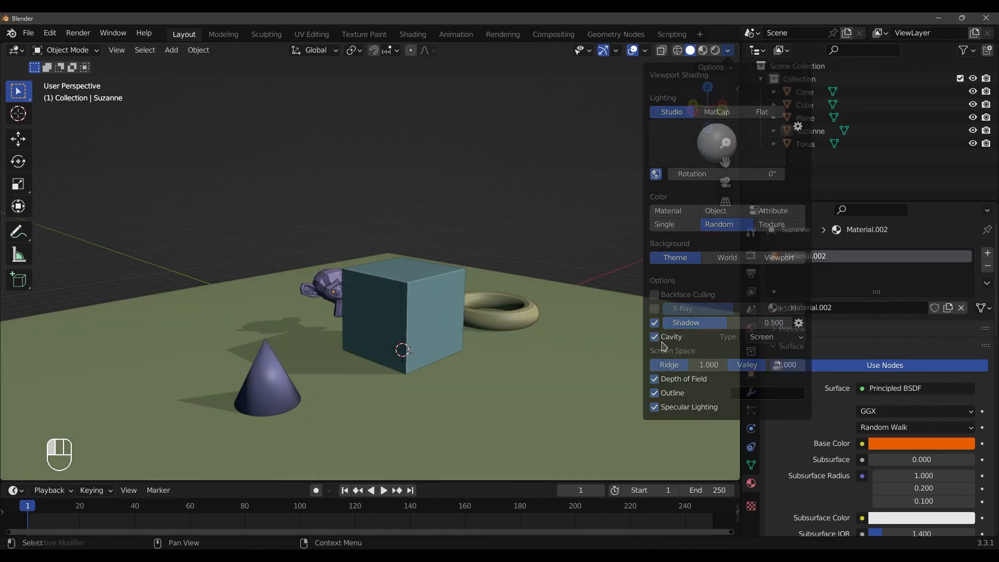